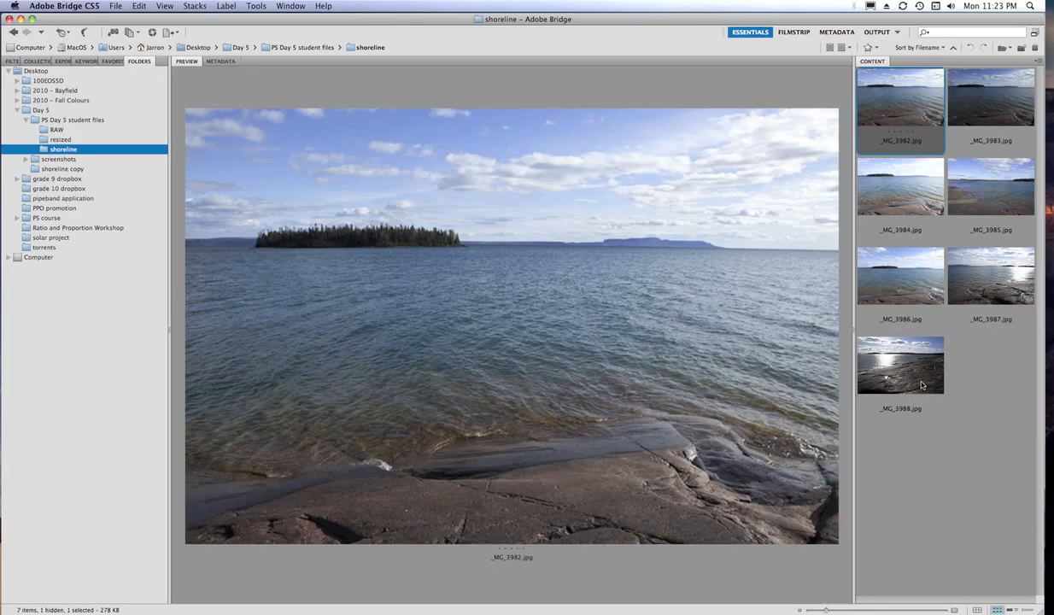
- Select all seven photos from _MG_3982.jpg to _MG_3988.jpg and start a Batch Rename
{"action": "key", "text": "super+a"}
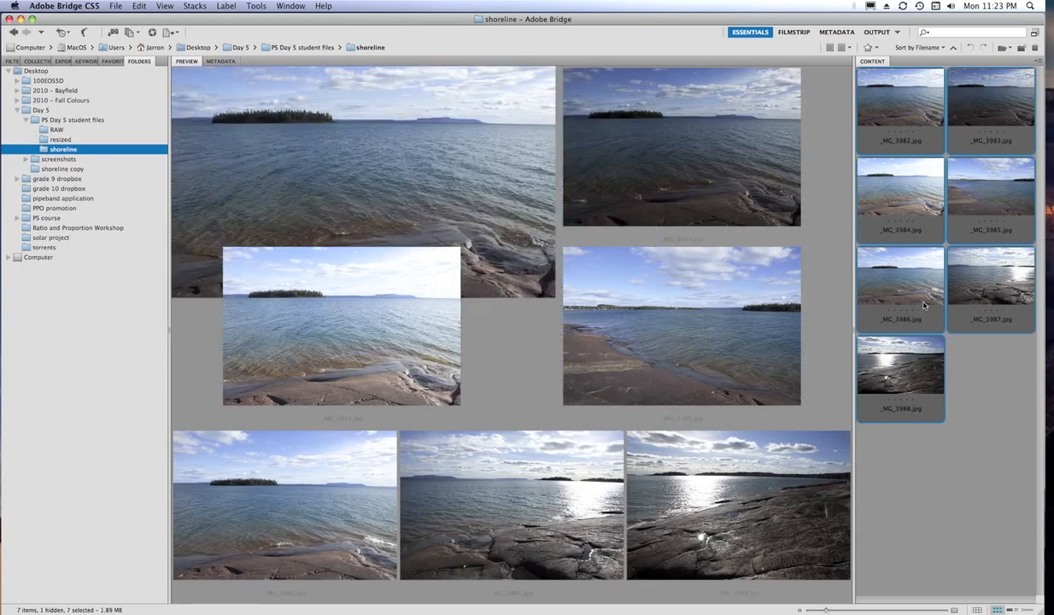
{"action": "left_click", "coordinate": [956, 375]}
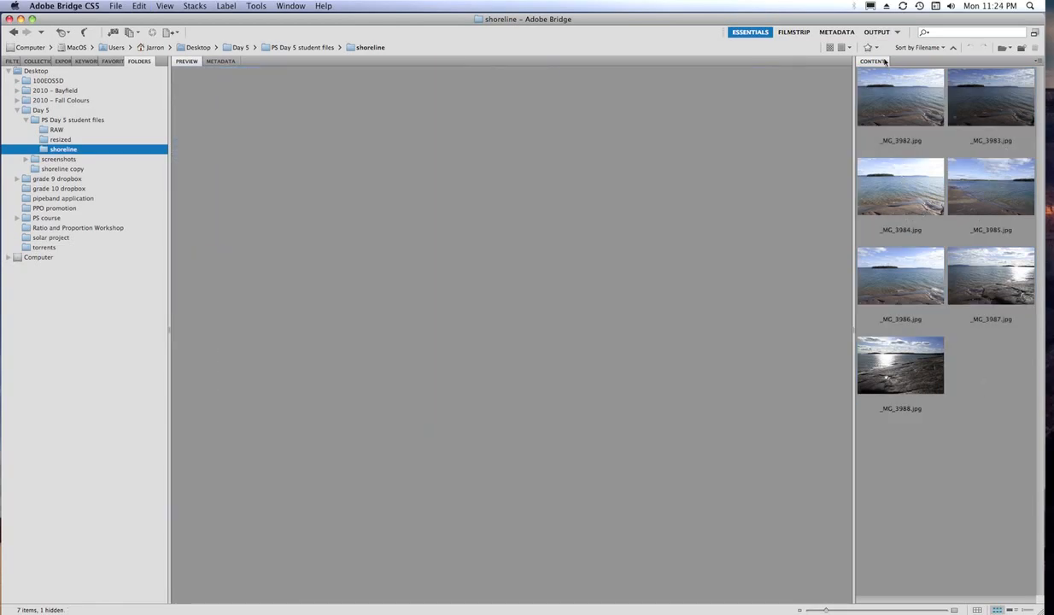
{"action": "left_click", "coordinate": [900, 114]}
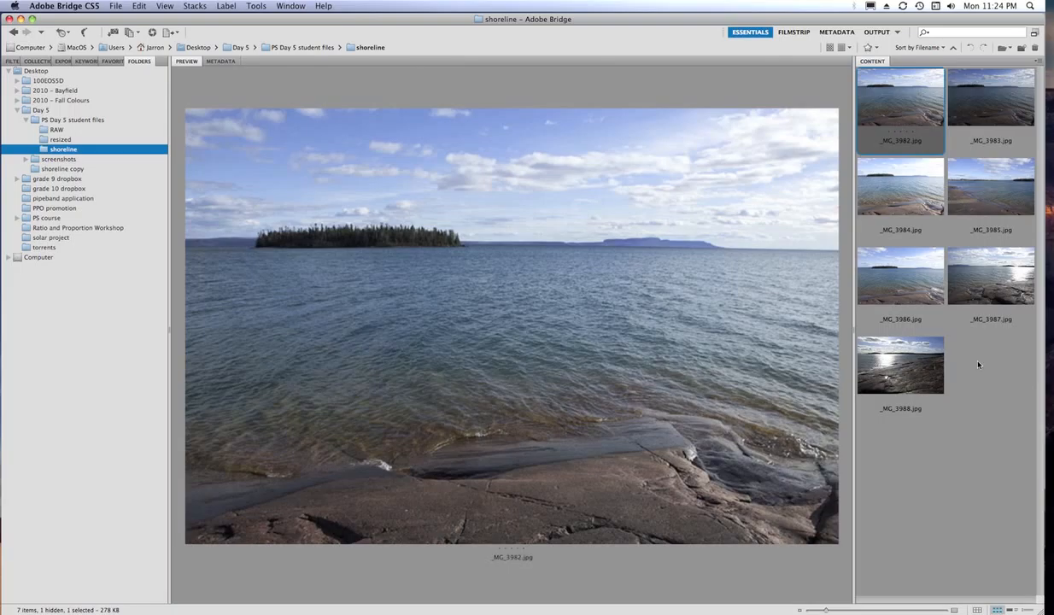
{"action": "left_click", "coordinate": [907, 386], "text": "shift"}
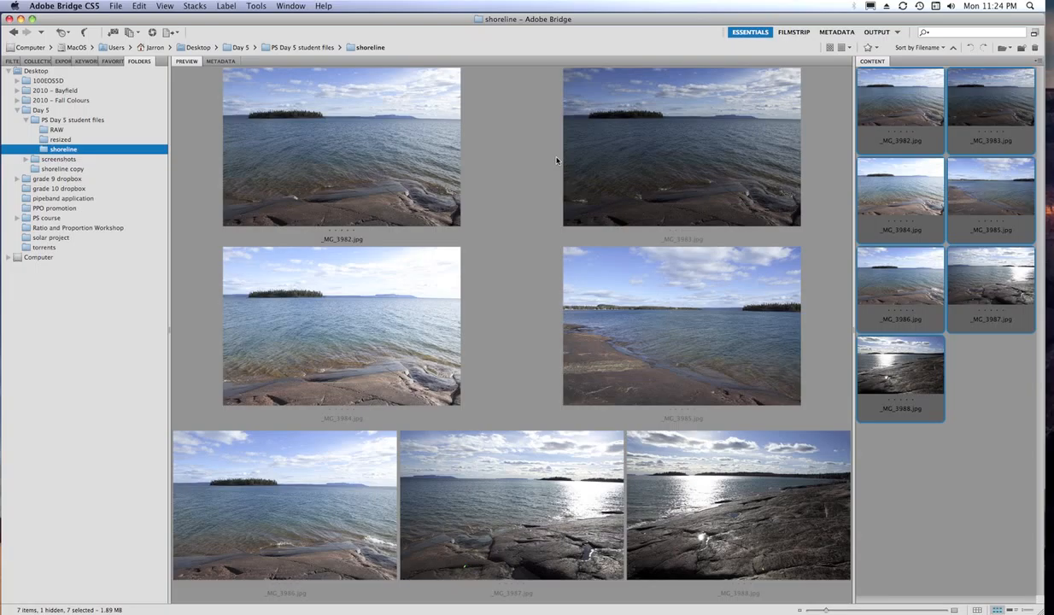
{"action": "left_click", "coordinate": [254, 6]}
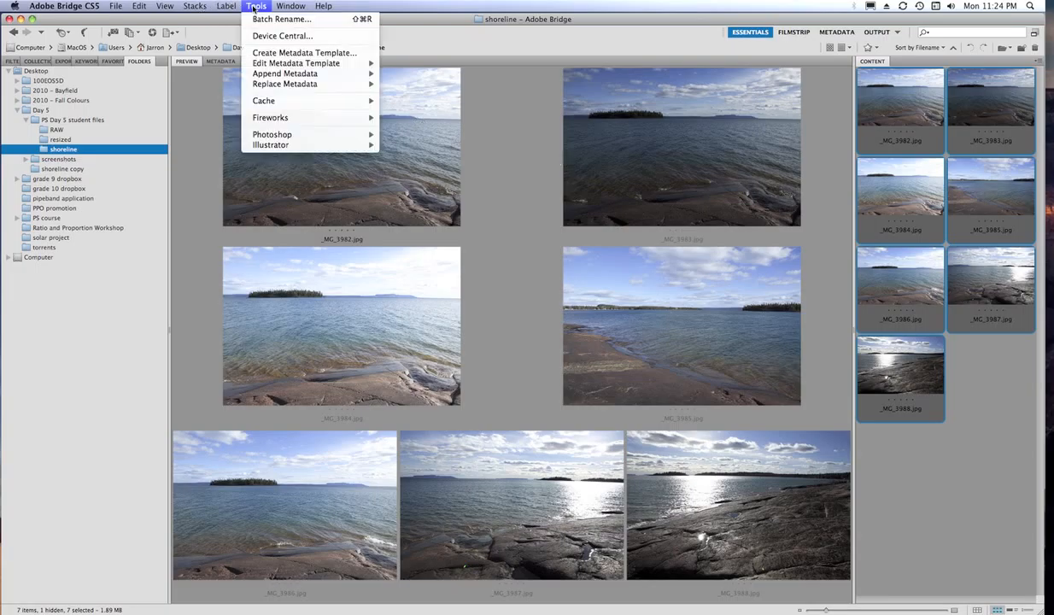
{"action": "left_click", "coordinate": [264, 18]}
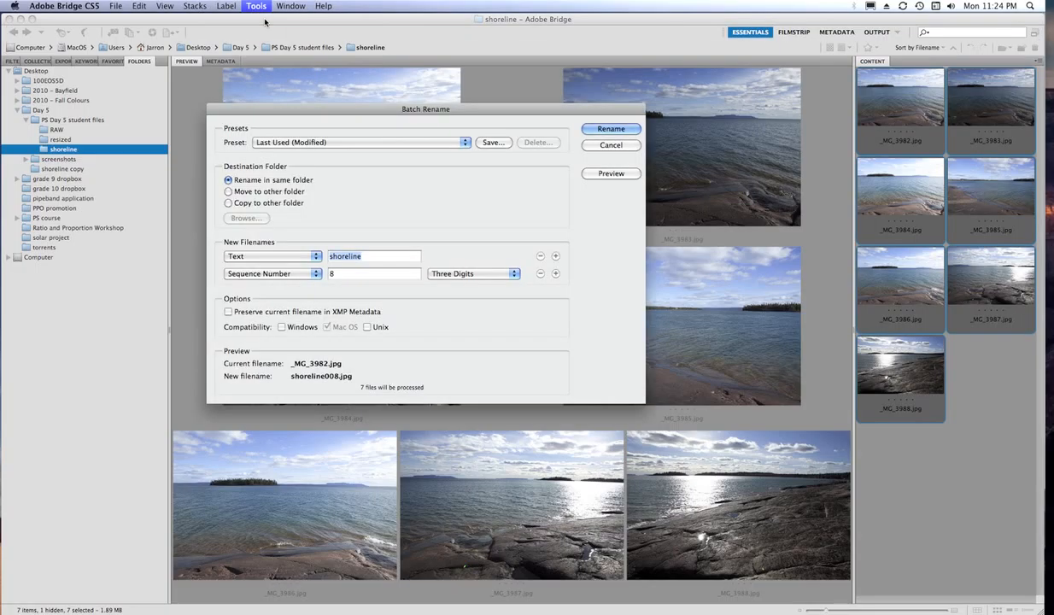
- Set the sequence number in the new filenames to start at 1
{"action": "double_click", "coordinate": [352, 277]}
{"action": "type", "text": "001"}
{"action": "key", "text": "BackSpace"}
{"action": "key", "text": "BackSpace"}
{"action": "key", "text": "BackSpace"}
{"action": "type", "text": "1"}
- Set the batch rename to copy the files into a new folder named "renamed" inside the shoreline folder
{"action": "left_click", "coordinate": [228, 203]}
{"action": "left_click", "coordinate": [261, 219]}
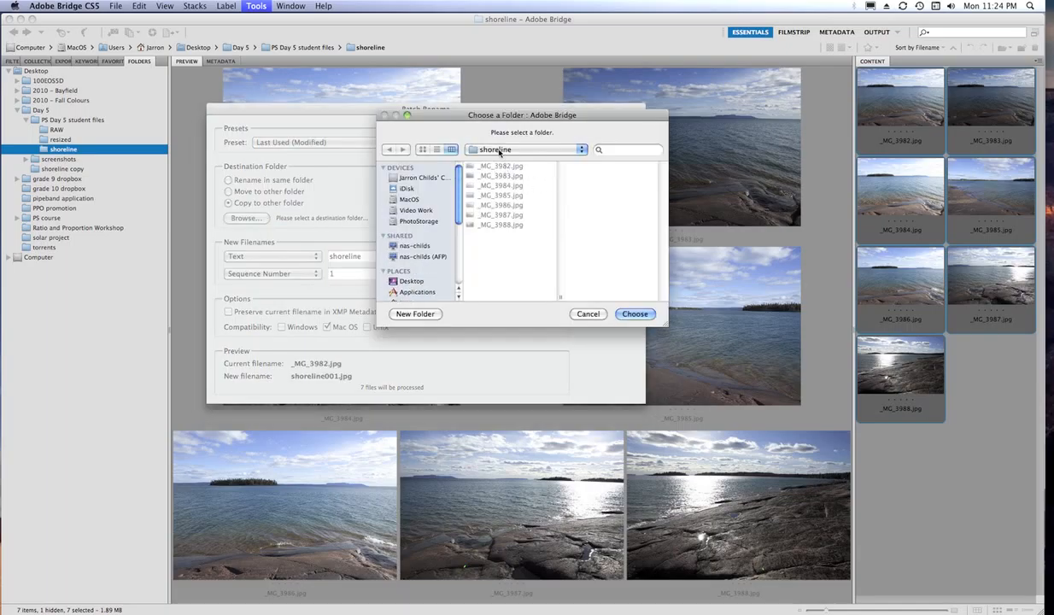
{"action": "left_click", "coordinate": [422, 315]}
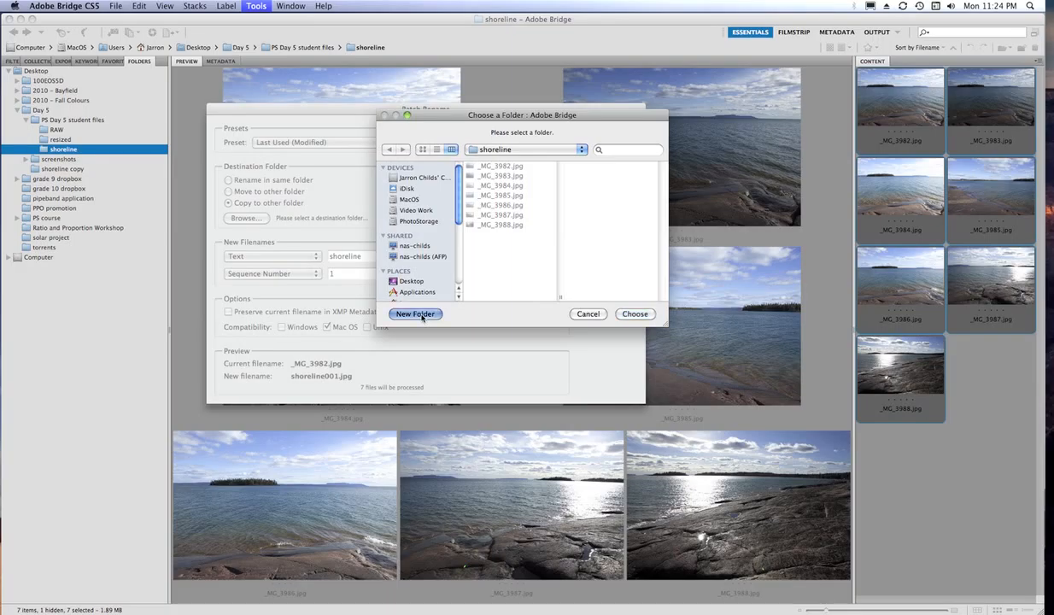
{"action": "type", "text": "renamed"}
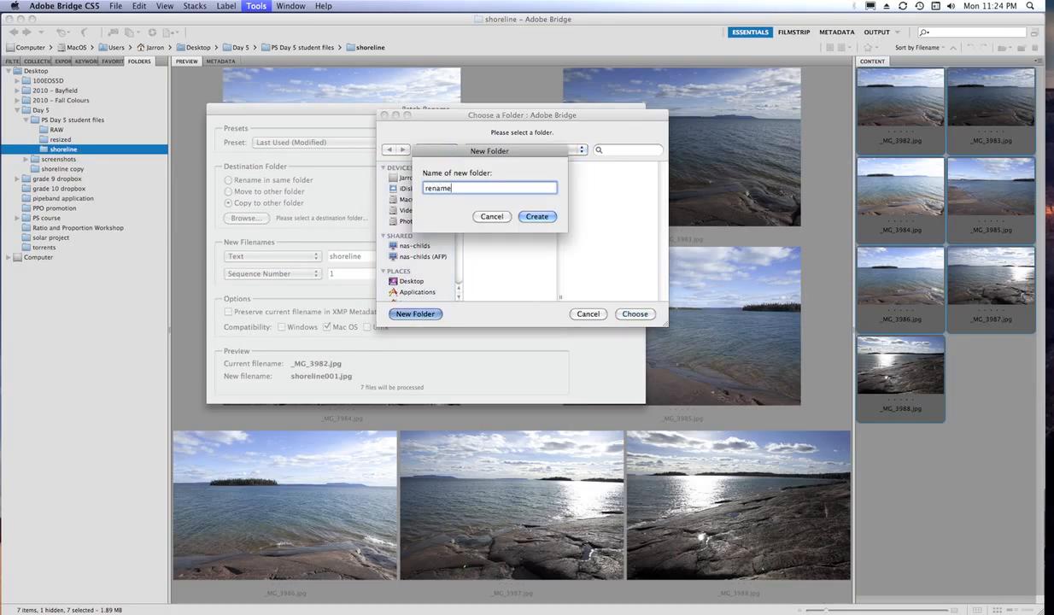
{"action": "key", "text": "Return"}
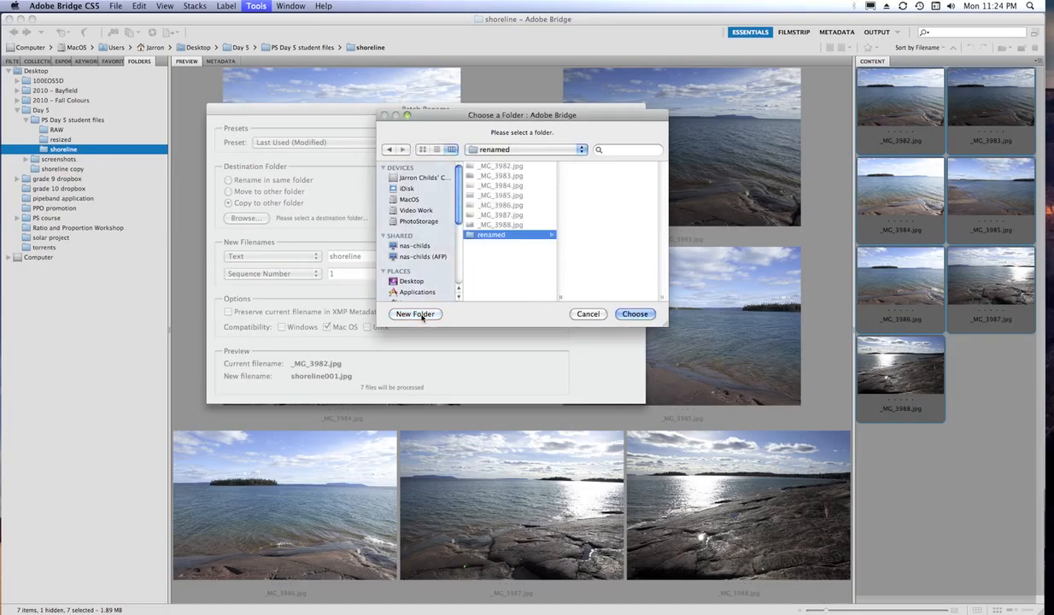
{"action": "left_click", "coordinate": [635, 314]}
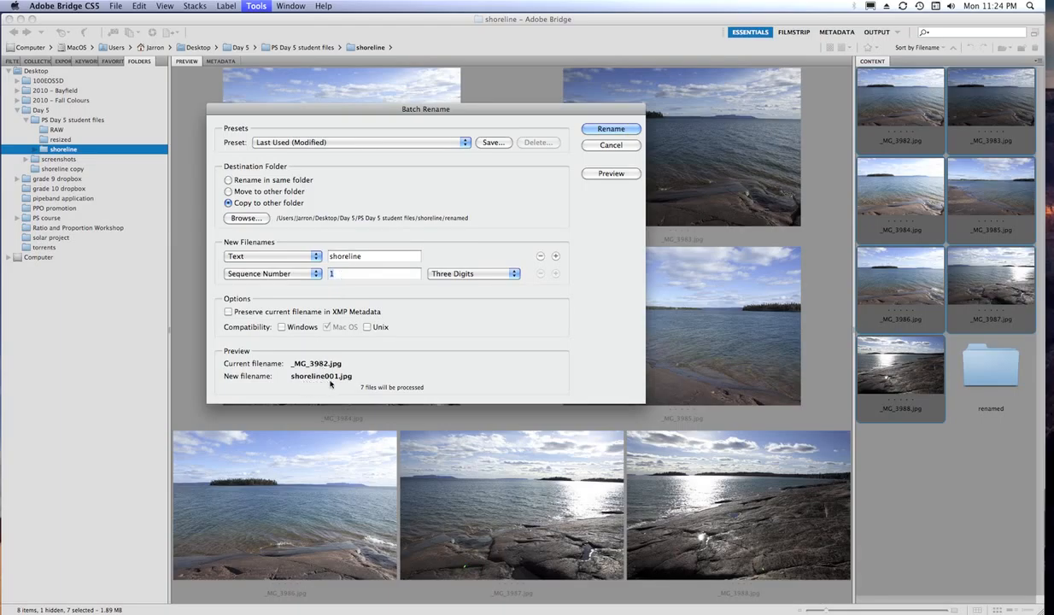
- Add an underscore after "shoreline" in the filename text and run the batch rename
{"action": "left_click", "coordinate": [375, 257]}
{"action": "type", "text": "_"}
{"action": "left_click", "coordinate": [615, 130]}
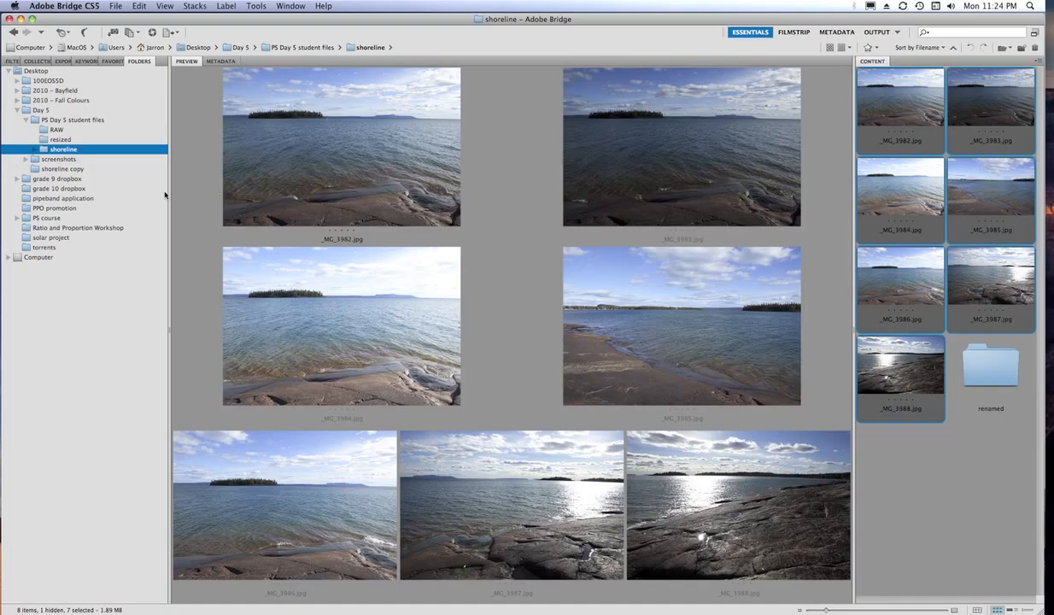
- Open the renamed folder inside shoreline and preview its photos, including shoreline_003.jpg and shoreline_004.jpg
{"action": "left_click", "coordinate": [35, 150]}
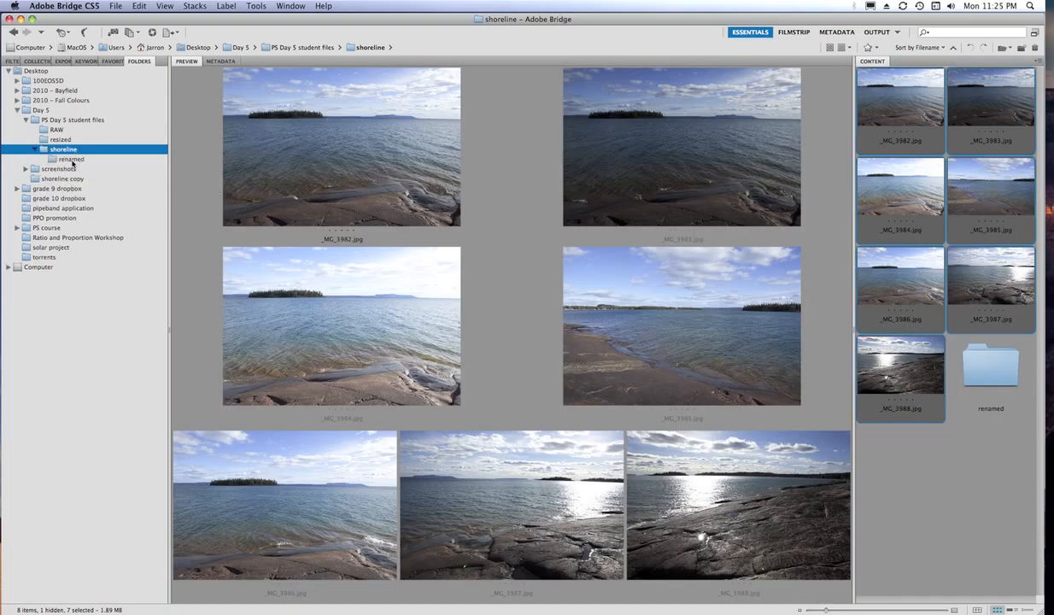
{"action": "left_click", "coordinate": [70, 160]}
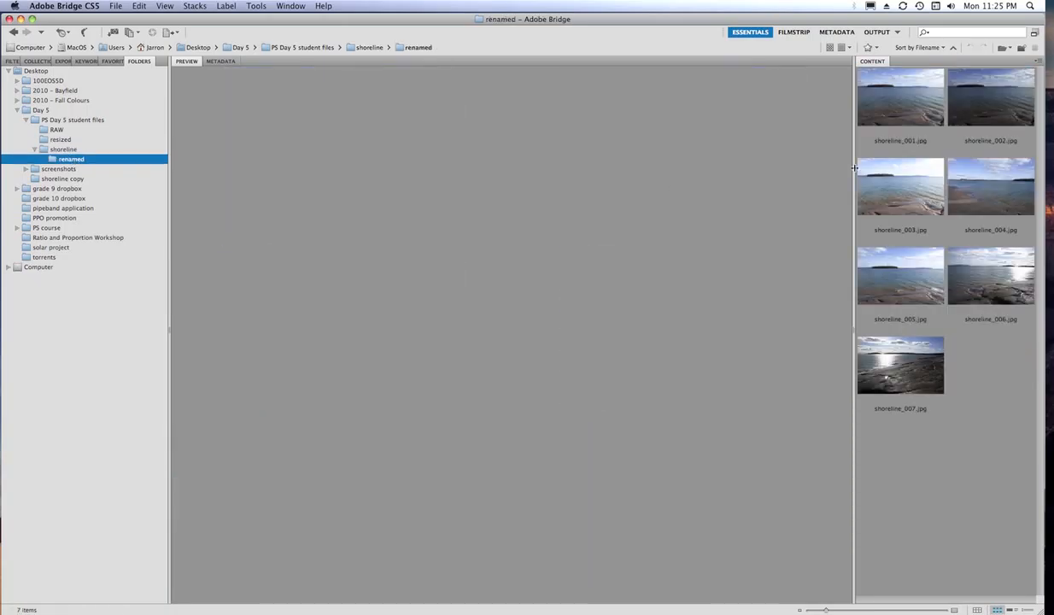
{"action": "left_click", "coordinate": [865, 117]}
{"action": "left_click", "coordinate": [958, 115]}
{"action": "left_click", "coordinate": [942, 199]}
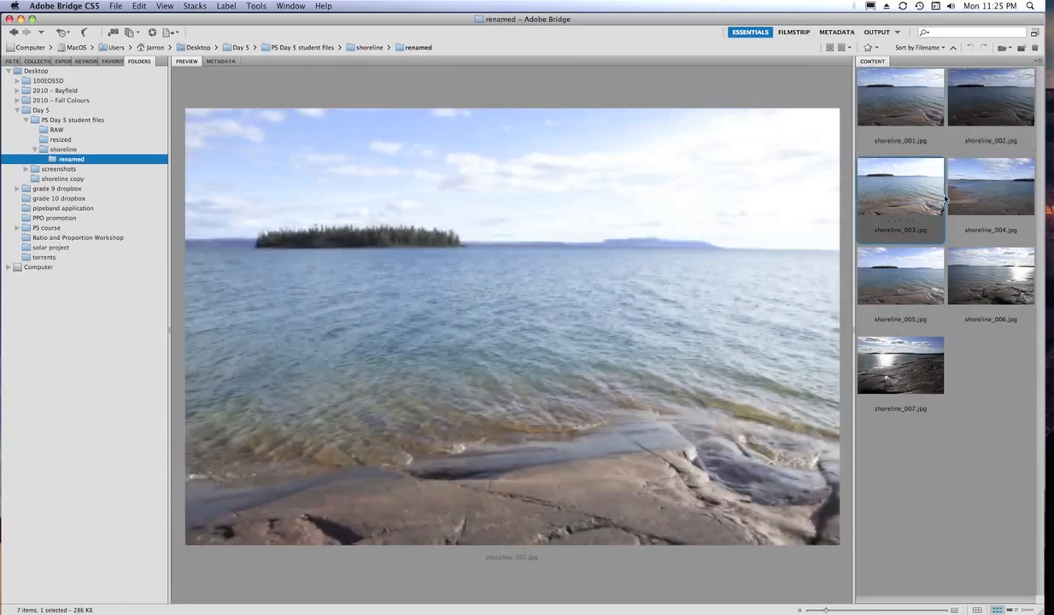
{"action": "left_click", "coordinate": [947, 199]}
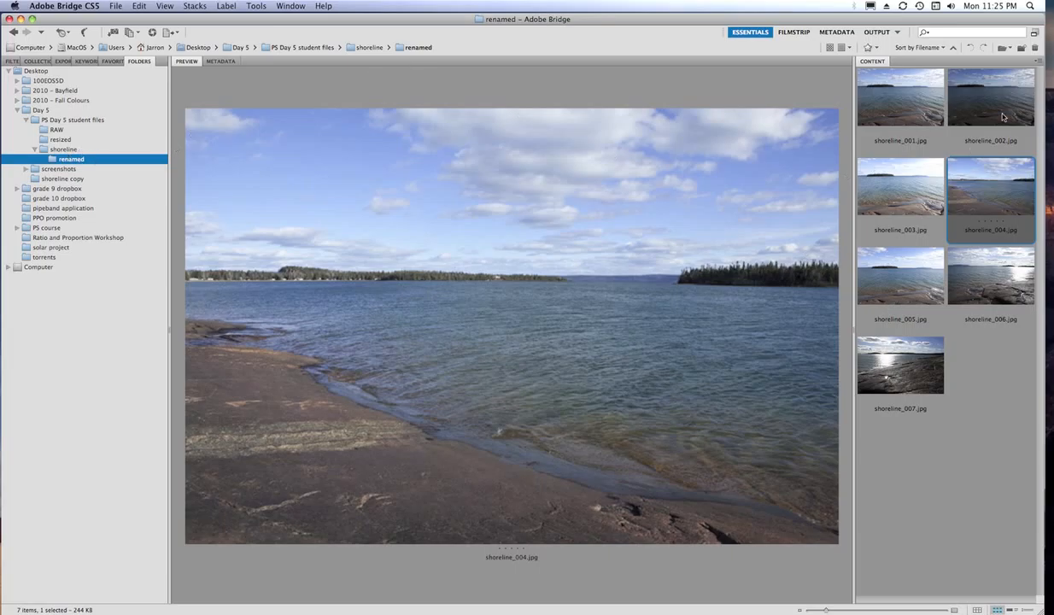
- Select shoreline_001.jpg to shoreline_003.jpg and rate them five stars
{"action": "left_click", "coordinate": [906, 101]}
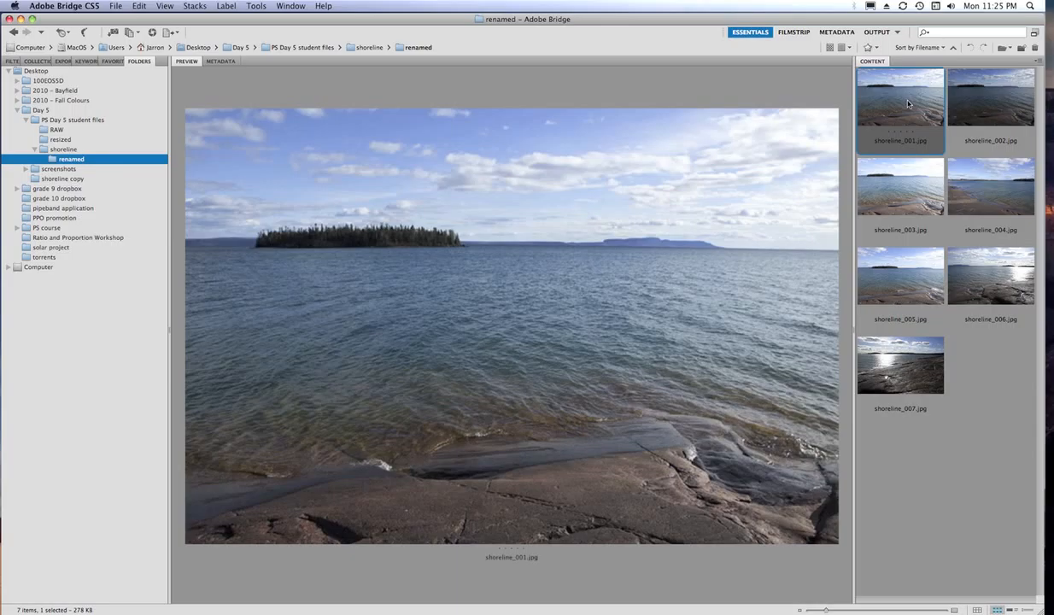
{"action": "left_click", "coordinate": [976, 106], "text": "shift"}
{"action": "left_click", "coordinate": [901, 184], "text": "shift"}
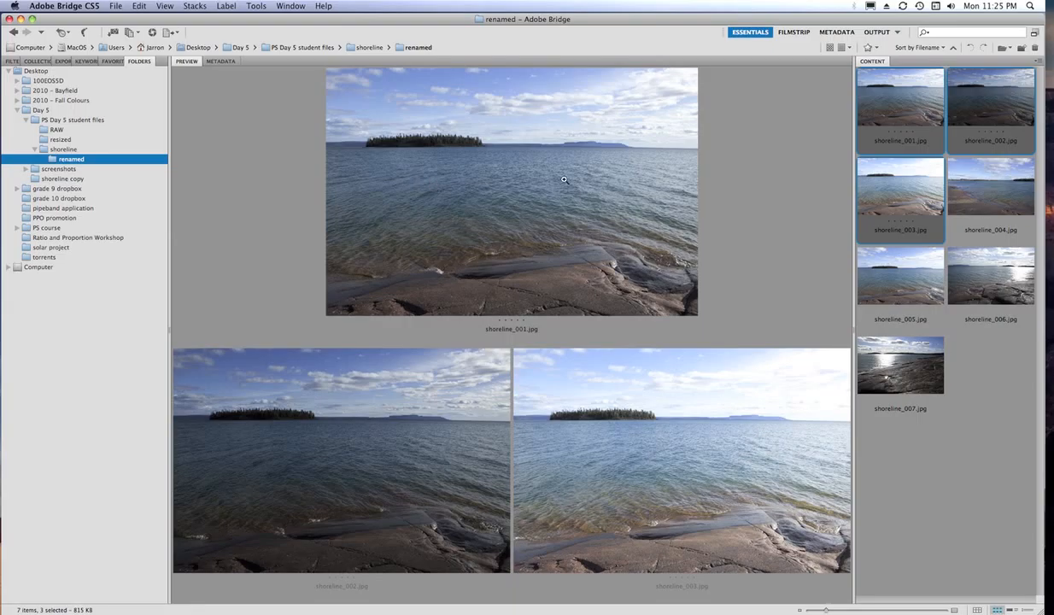
{"action": "key", "text": "super+5"}
- Send the three selected photos to Photoshop's Merge to HDR Pro, dismissing the PDF error alerts
{"action": "left_click", "coordinate": [254, 7]}
{"action": "mouse_move", "coordinate": [281, 137]}
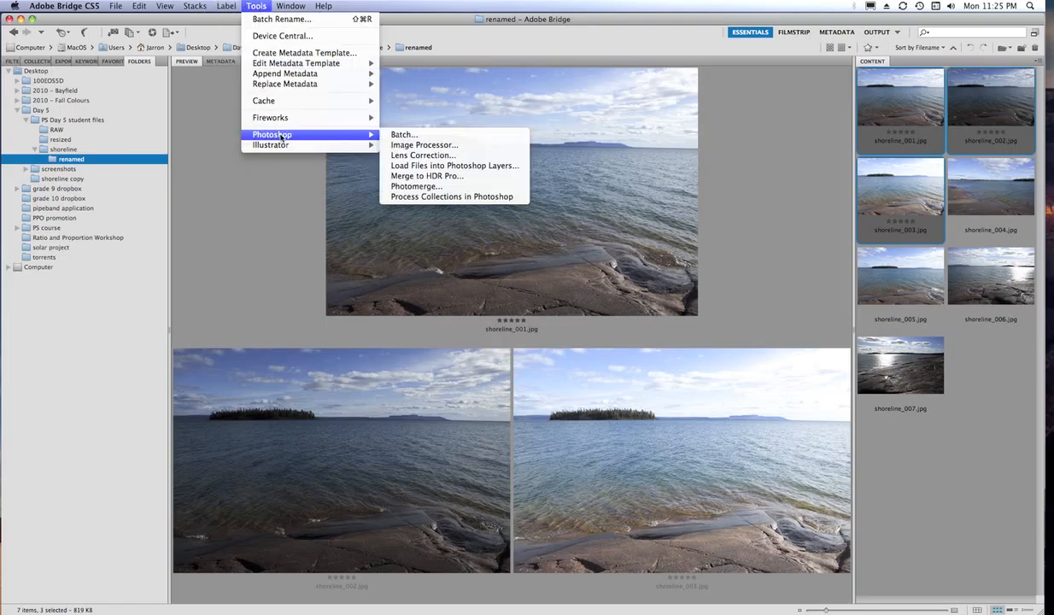
{"action": "left_click", "coordinate": [473, 178]}
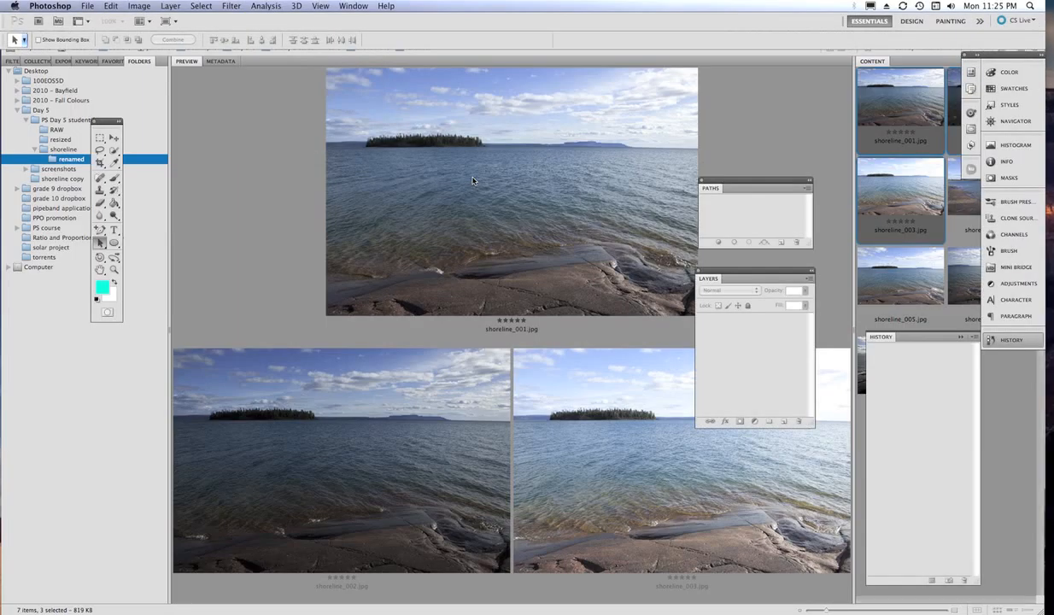
{"action": "left_click", "coordinate": [604, 220]}
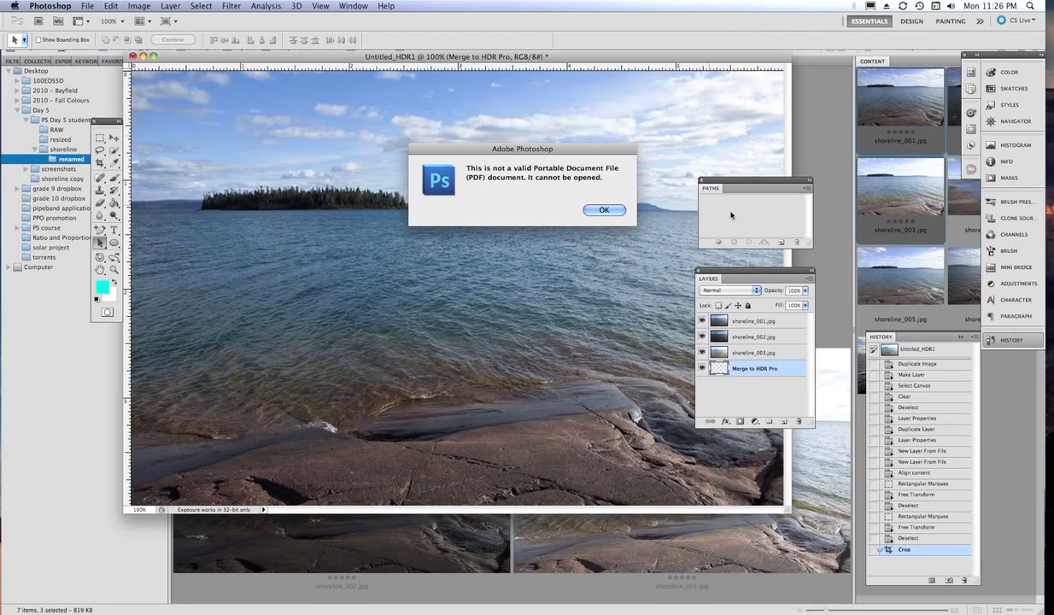
{"action": "left_click", "coordinate": [603, 209]}
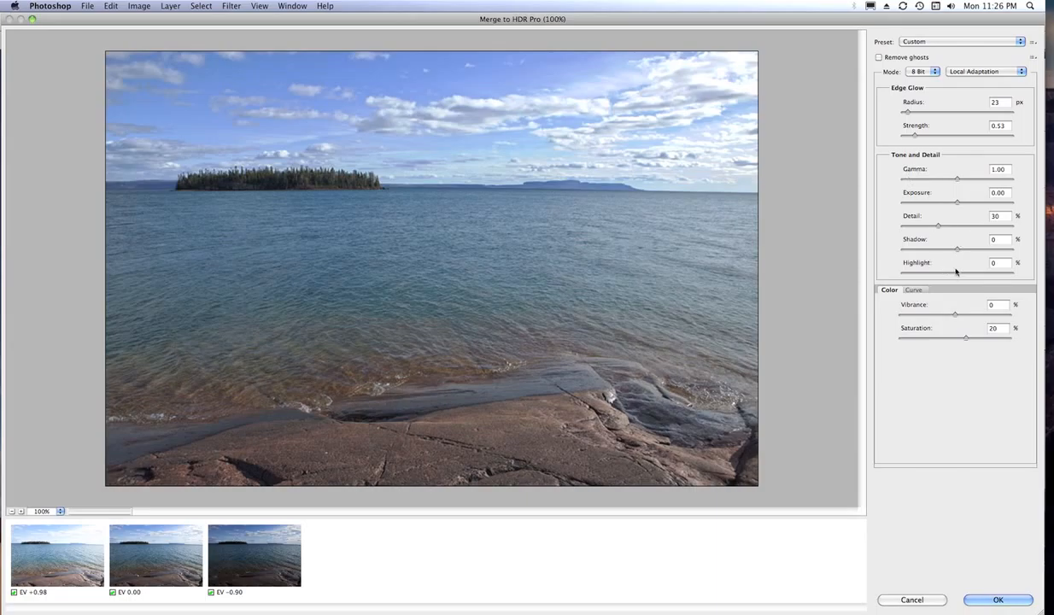
- Adjust the color and slightly lower the exposure of the HDR merge, and generate the merged image
{"action": "left_click_drag", "start_coordinate": [955, 314], "coordinate": [967, 341]}
{"action": "left_click_drag", "start_coordinate": [957, 205], "coordinate": [953, 205]}
{"action": "left_click", "coordinate": [996, 597]}
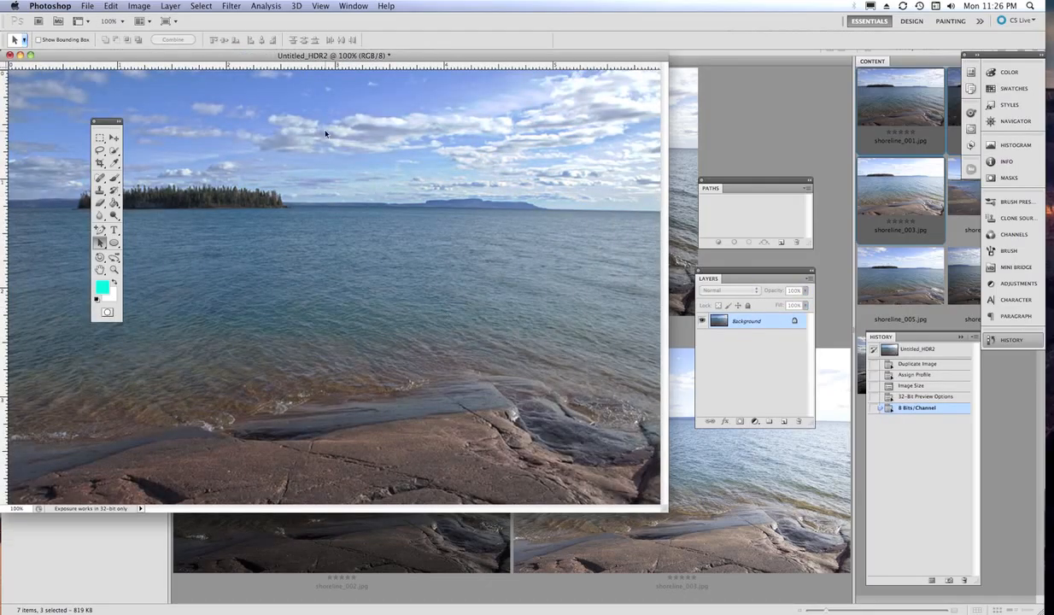
- Save the merged image as Untitled_HDR2.psd in Photoshop format in the renamed folder
{"action": "left_click_drag", "start_coordinate": [298, 73], "coordinate": [438, 106]}
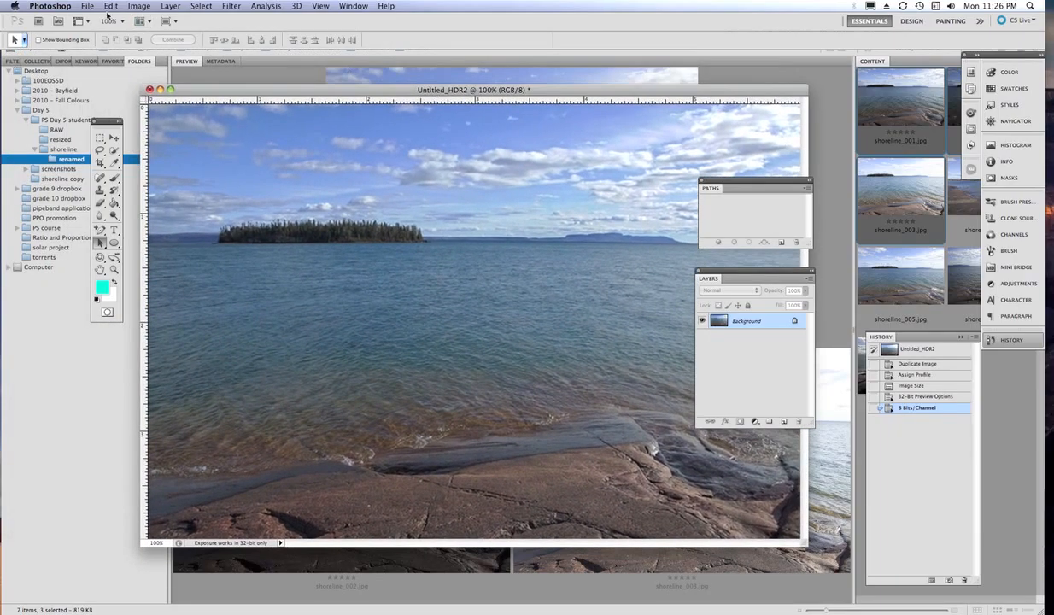
{"action": "left_click", "coordinate": [88, 6]}
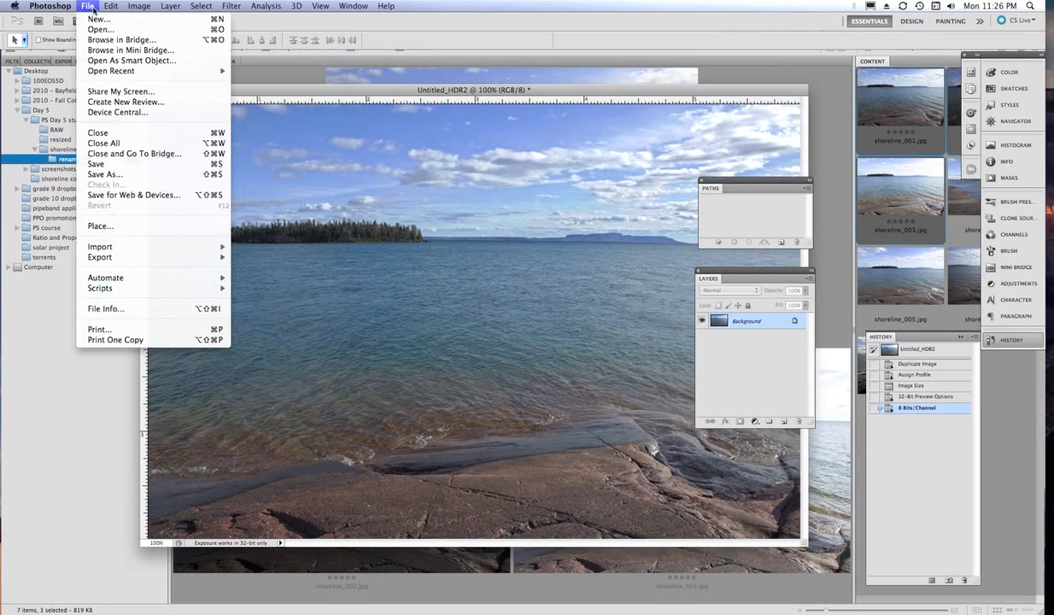
{"action": "left_click", "coordinate": [123, 166]}
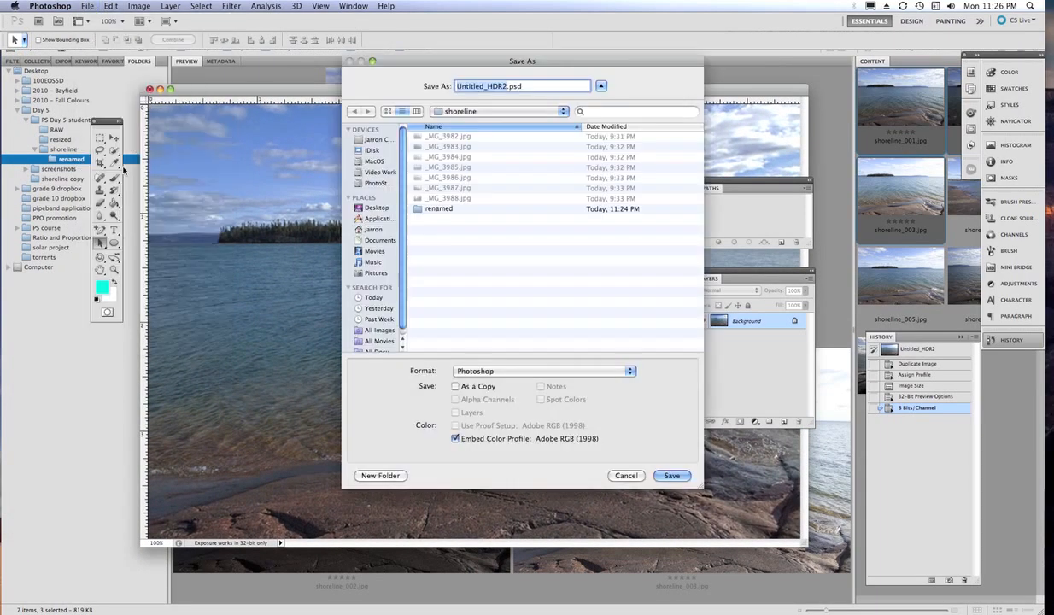
{"action": "left_click", "coordinate": [433, 209]}
{"action": "double_click", "coordinate": [432, 209]}
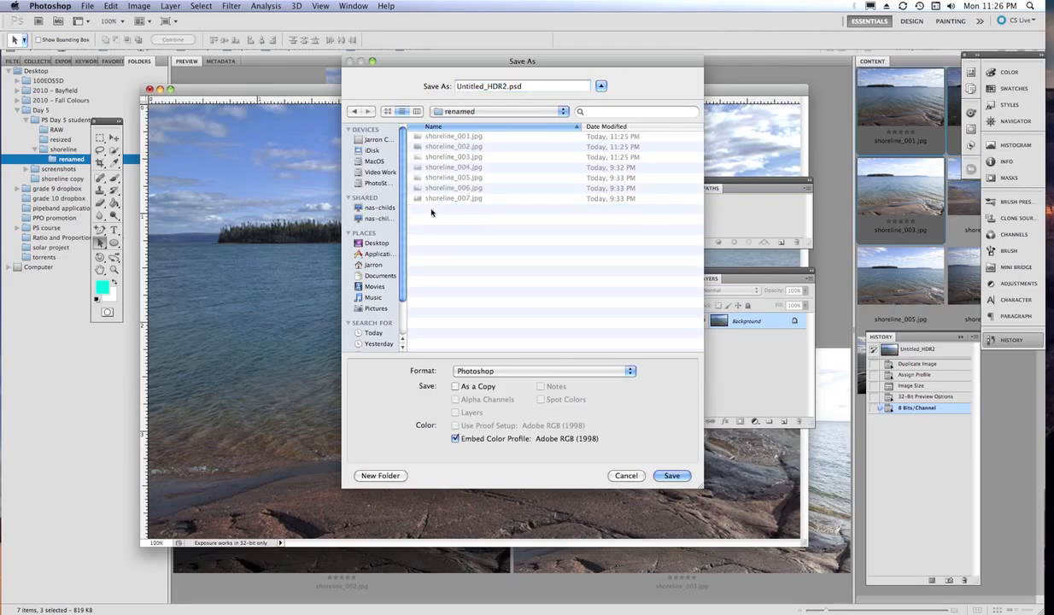
{"action": "left_click", "coordinate": [673, 475]}
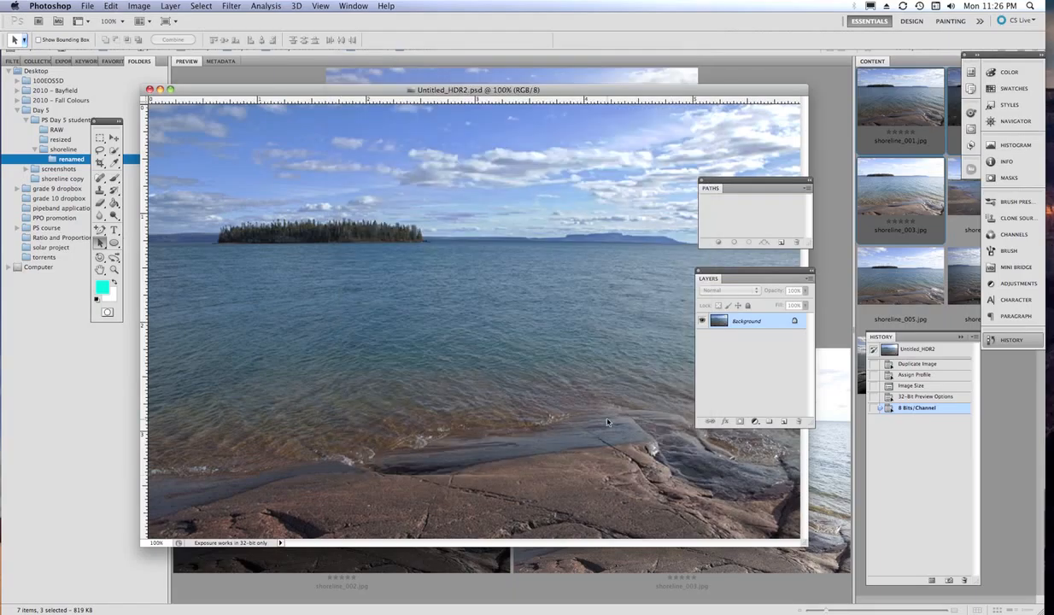
- Close the HDR image, return to Bridge, and add Untitled_HDR2.psd to the selection to compare it with the three source photos
{"action": "left_click", "coordinate": [150, 88]}
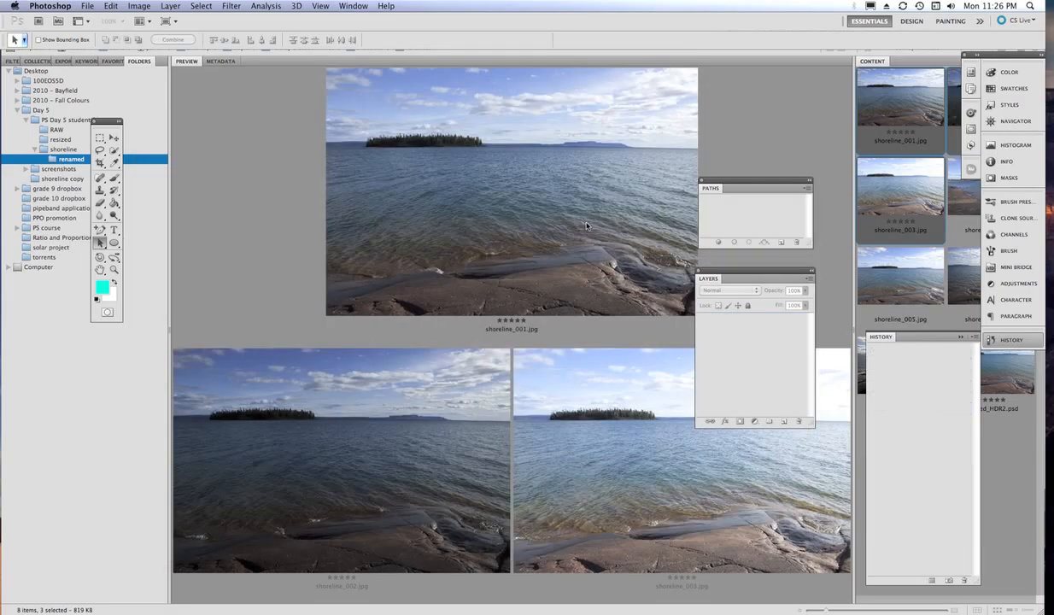
{"action": "left_click", "coordinate": [725, 145]}
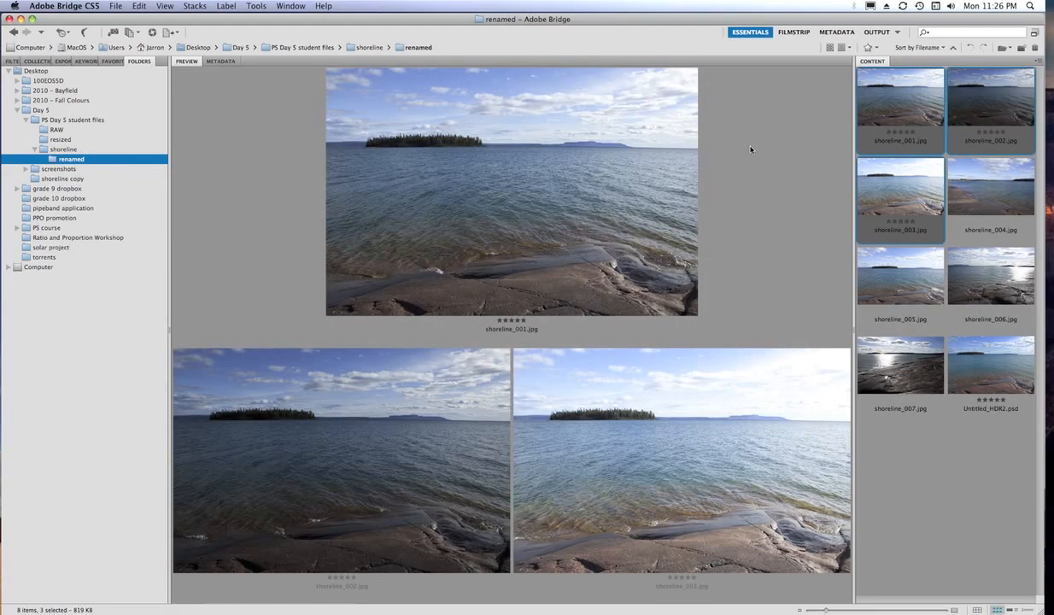
{"action": "left_click", "coordinate": [1008, 388], "text": "super"}
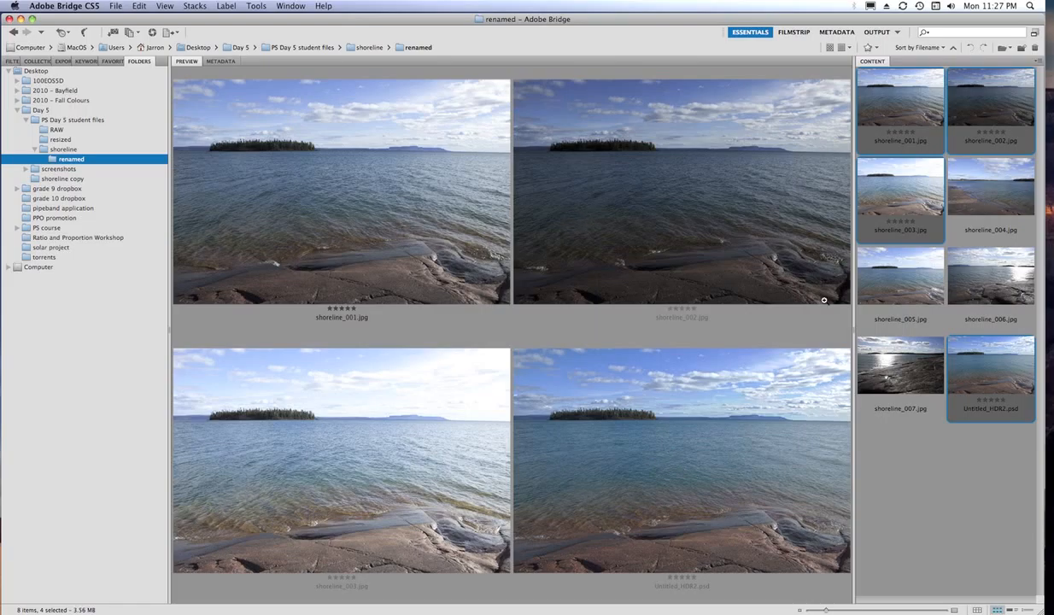
- Select shoreline_004.jpg through shoreline_007.jpg and combine them with Photomerge, using the Auto layout and Blend Images Together
{"action": "left_click", "coordinate": [975, 193]}
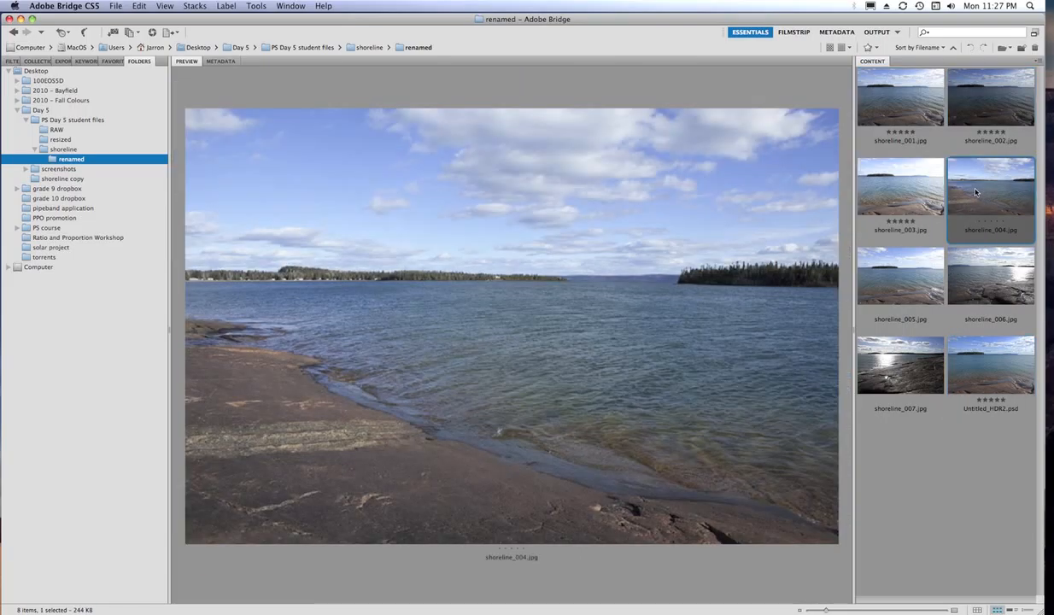
{"action": "left_click", "coordinate": [873, 352], "text": "shift"}
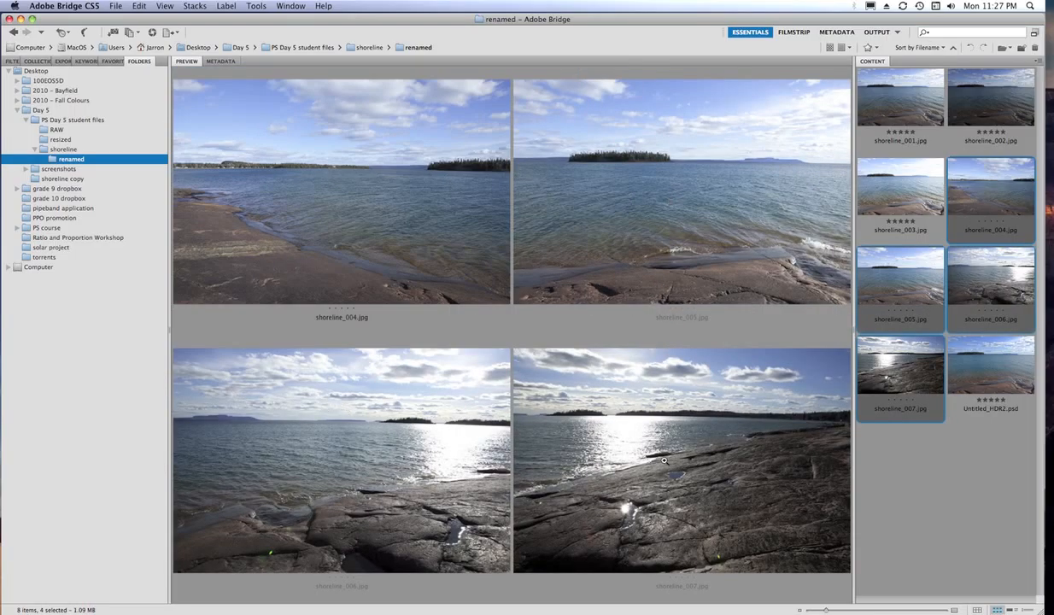
{"action": "left_click", "coordinate": [258, 7]}
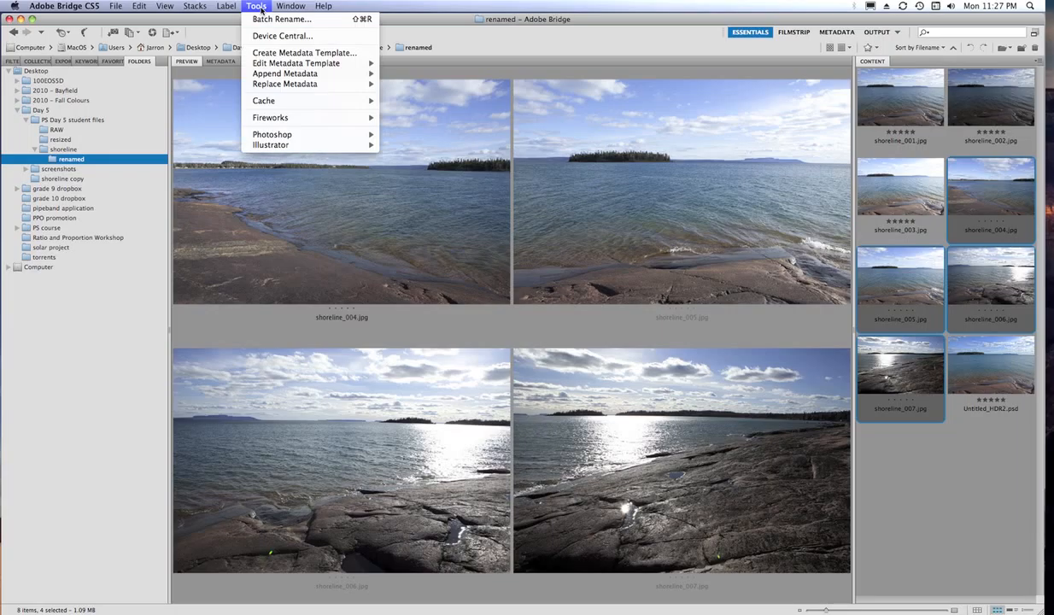
{"action": "mouse_move", "coordinate": [301, 138]}
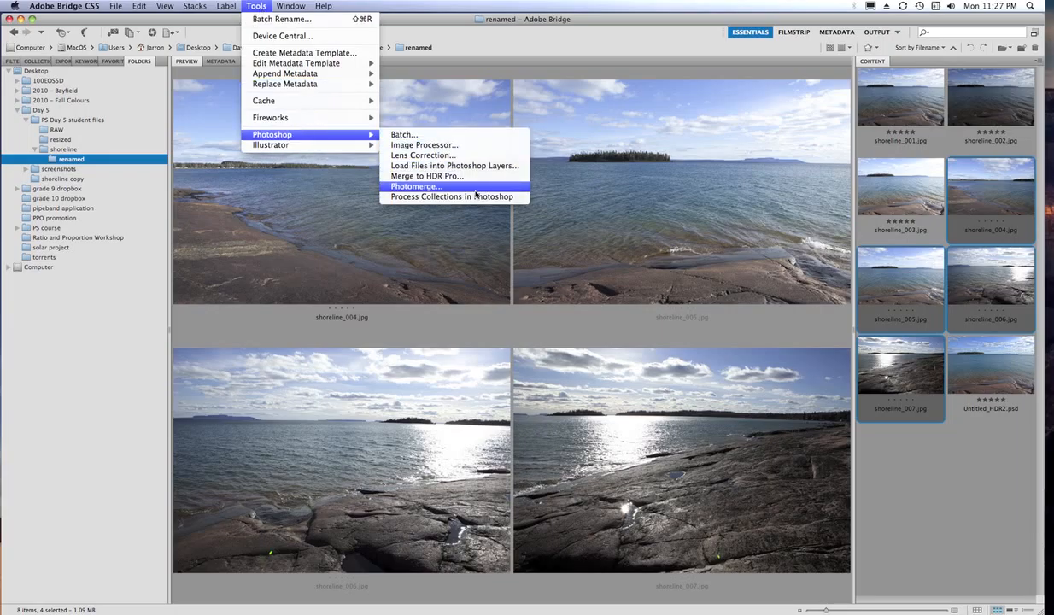
{"action": "left_click", "coordinate": [416, 186]}
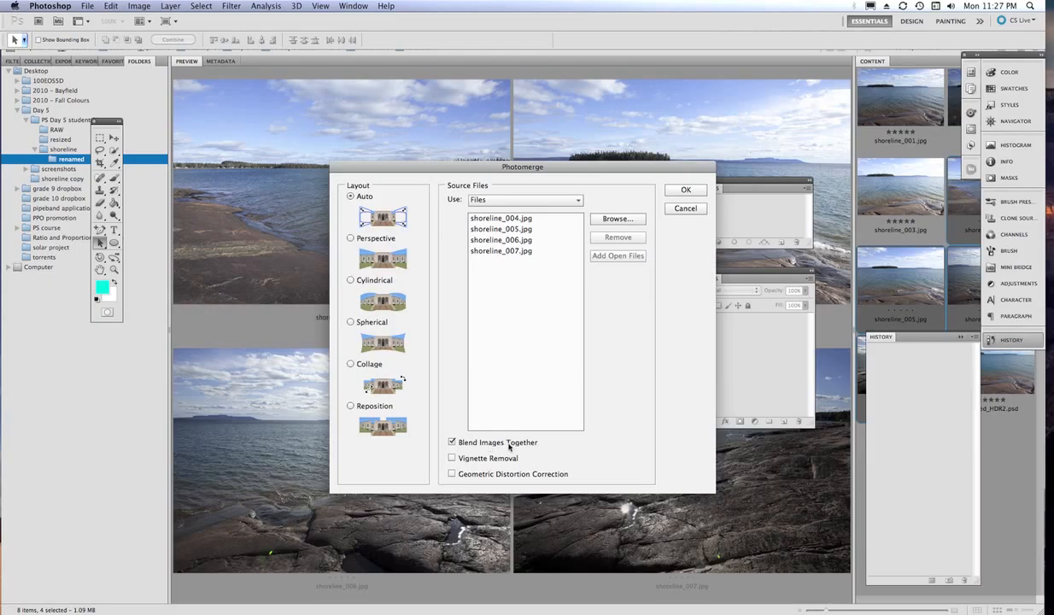
{"action": "left_click", "coordinate": [683, 193]}
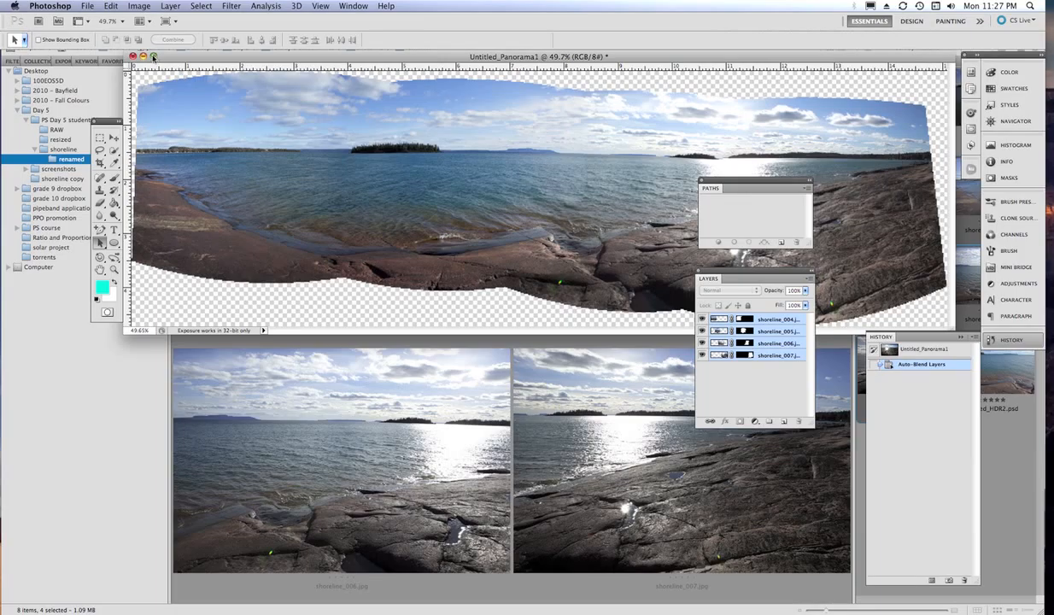
- Show the panorama in Full Screen Mode With Menu Bar and clear the Paths, Layers and History panels off the image
{"action": "left_click", "coordinate": [167, 21]}
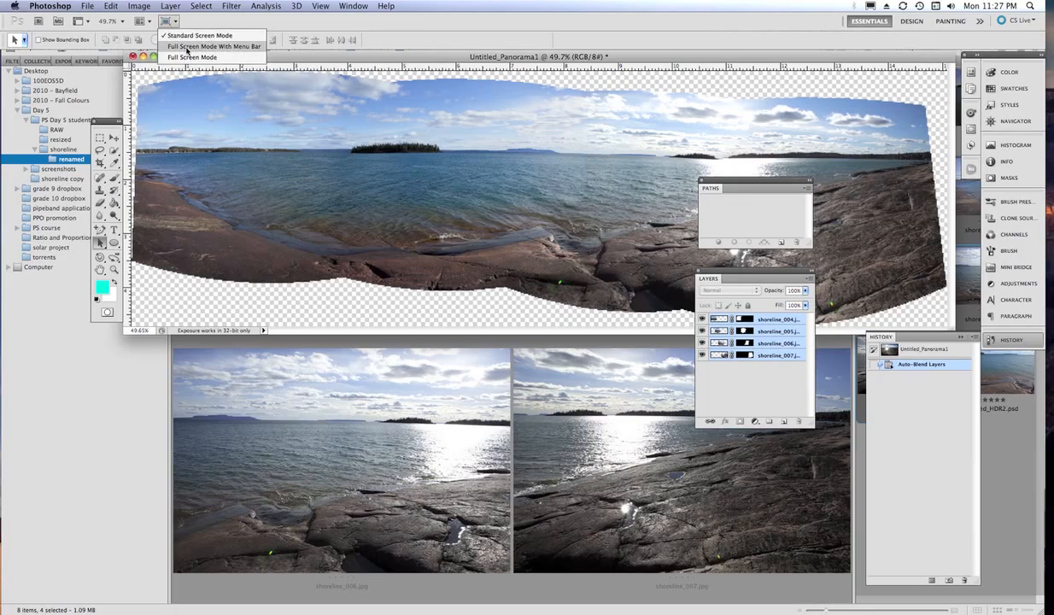
{"action": "left_click", "coordinate": [186, 47]}
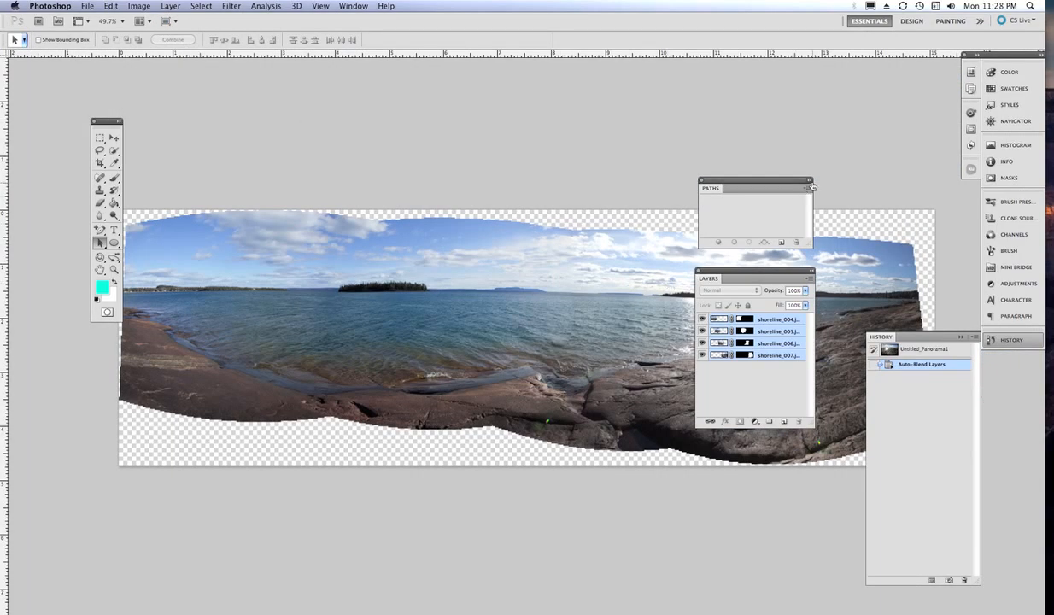
{"action": "double_click", "coordinate": [782, 180]}
{"action": "left_click_drag", "start_coordinate": [718, 275], "coordinate": [779, 78]}
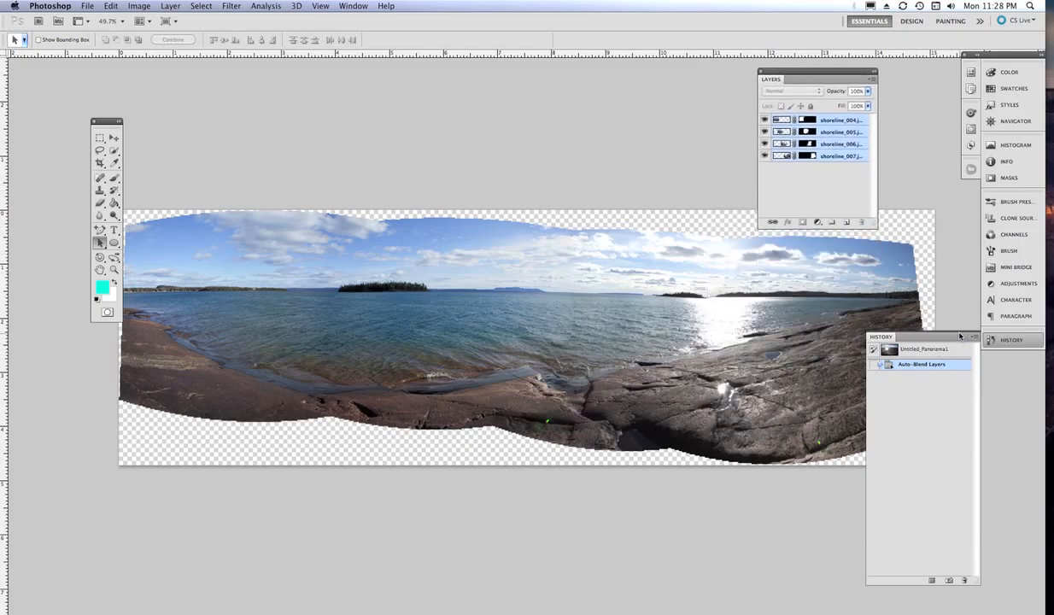
{"action": "left_click", "coordinate": [712, 347]}
- Examine the merged panorama up close from end to end, checking the blended seams and the uneven transparent edges
{"action": "scroll", "coordinate": [658, 343], "scroll_direction": "up", "scroll_amount": 5}
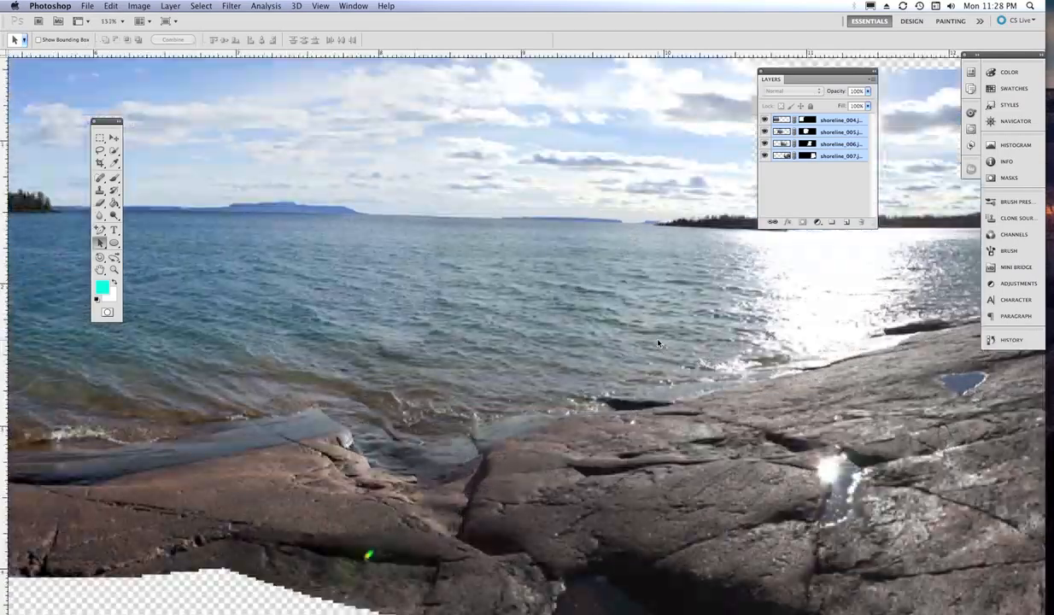
{"action": "scroll", "coordinate": [657, 343], "scroll_direction": "down", "scroll_amount": 2}
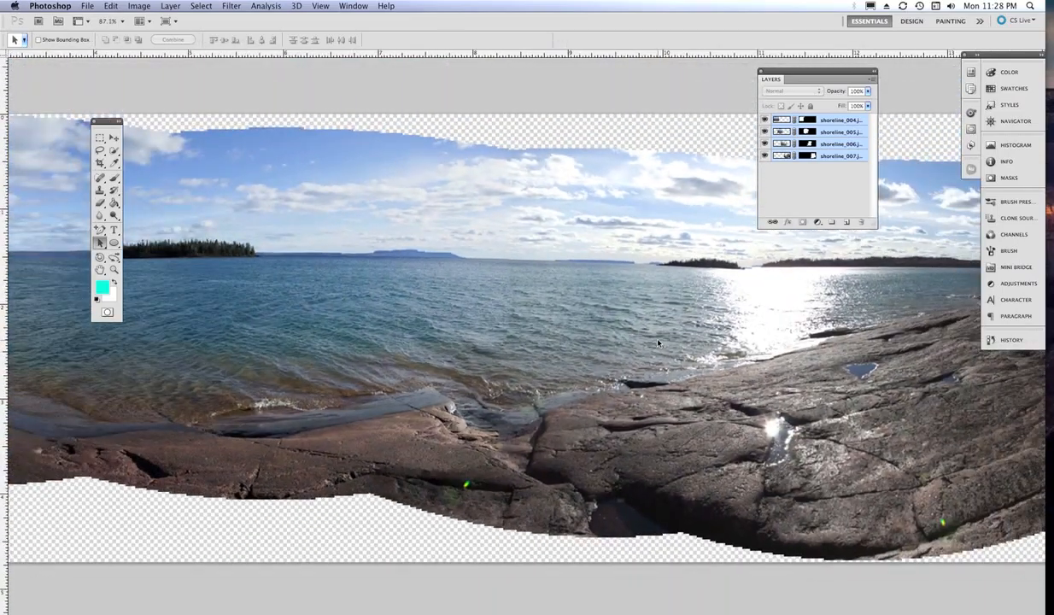
{"action": "scroll", "coordinate": [657, 344], "scroll_direction": "left", "scroll_amount": 5}
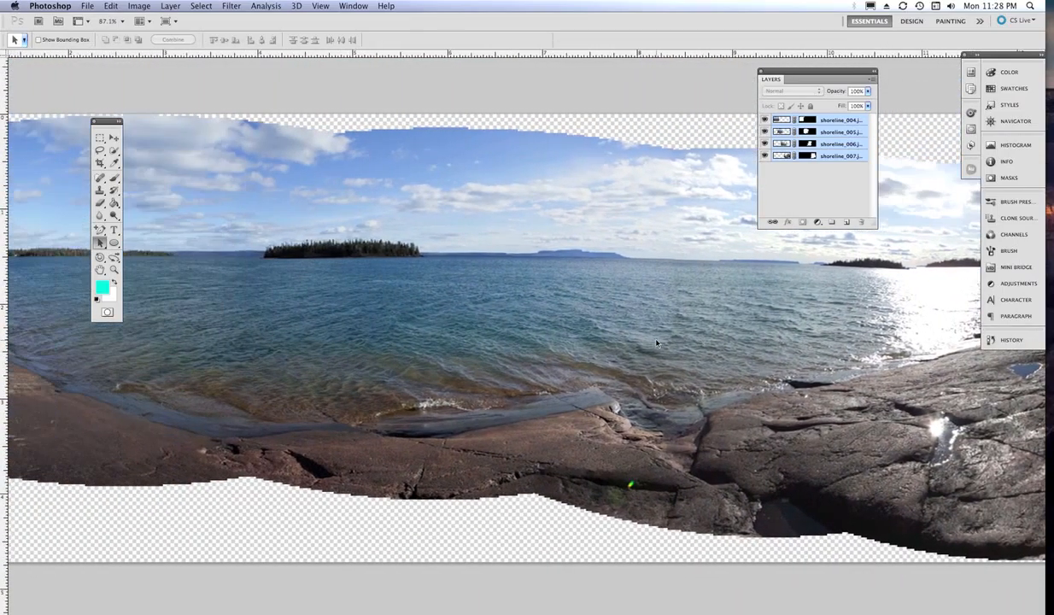
{"action": "scroll", "coordinate": [656, 343], "scroll_direction": "left", "scroll_amount": 12}
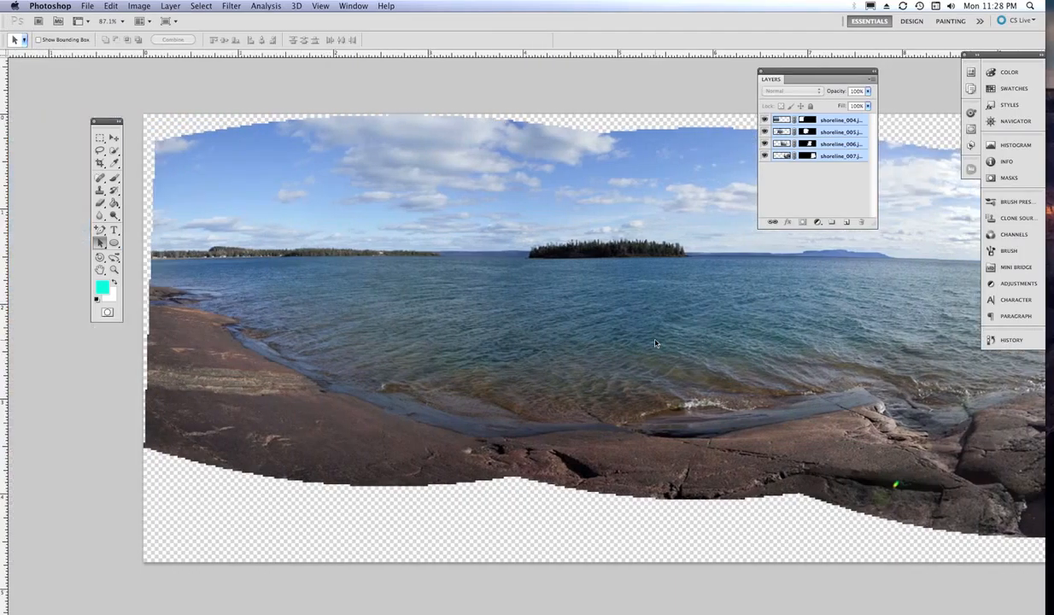
{"action": "scroll", "coordinate": [655, 343], "scroll_direction": "right", "scroll_amount": 20}
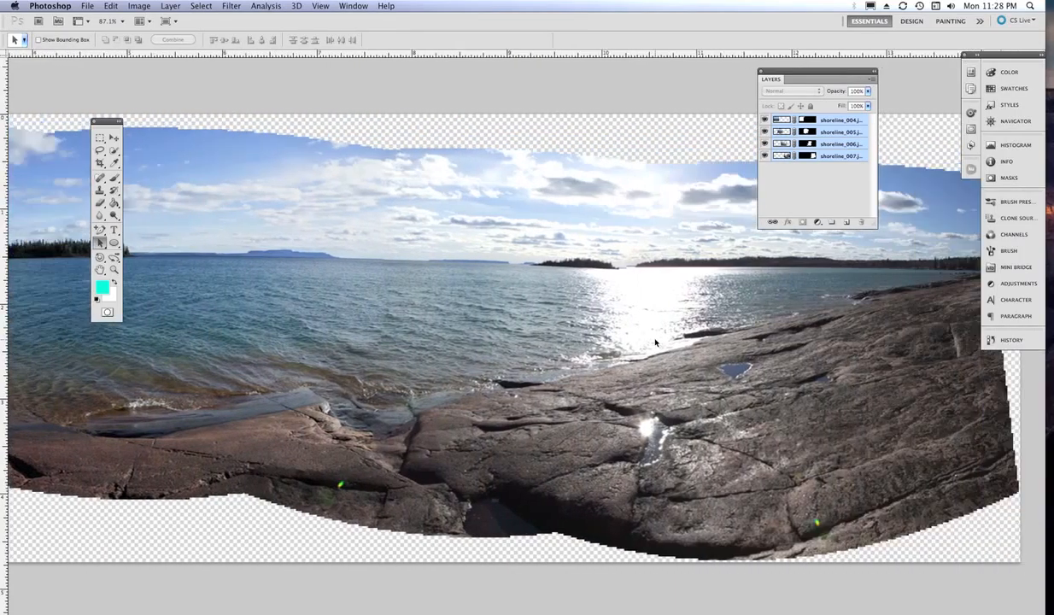
{"action": "scroll", "coordinate": [654, 341], "scroll_direction": "right", "scroll_amount": 4}
{"action": "scroll", "coordinate": [543, 347], "scroll_direction": "left", "scroll_amount": 7}
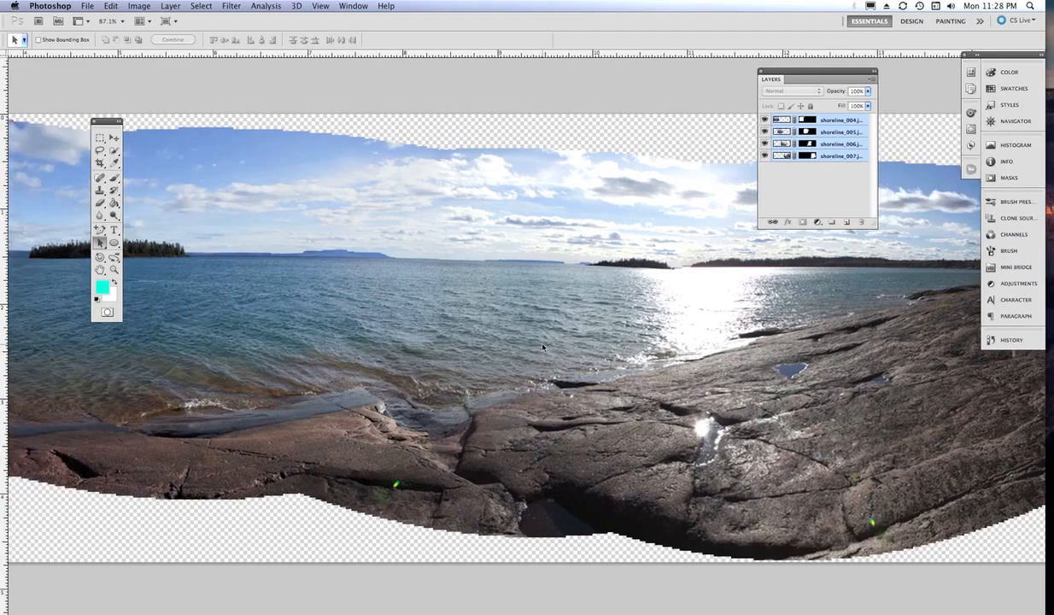
{"action": "scroll", "coordinate": [542, 346], "scroll_direction": "down", "scroll_amount": 5}
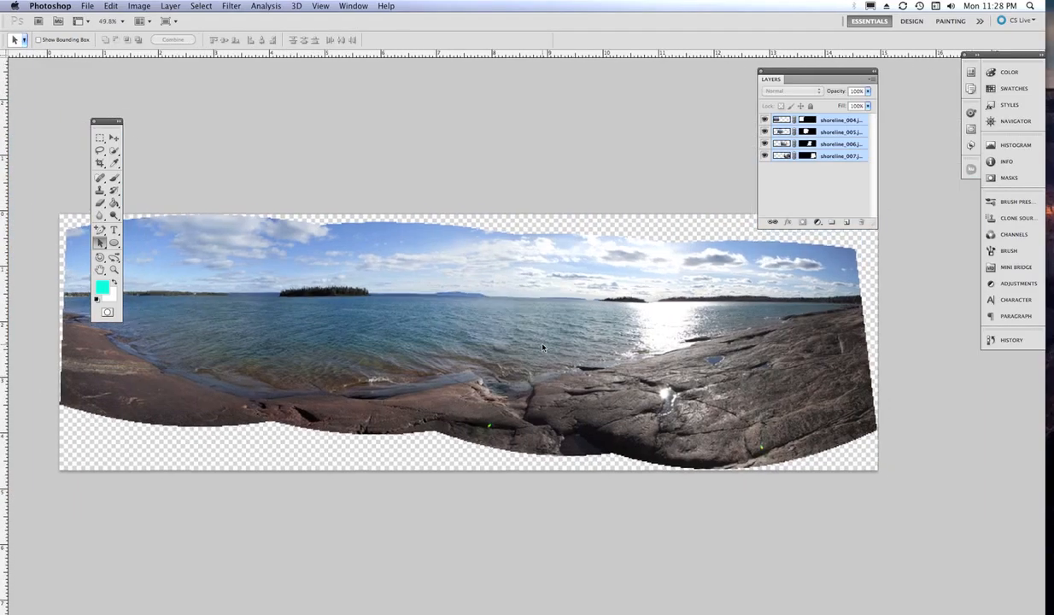
{"action": "scroll", "coordinate": [543, 347], "scroll_direction": "down", "scroll_amount": 1}
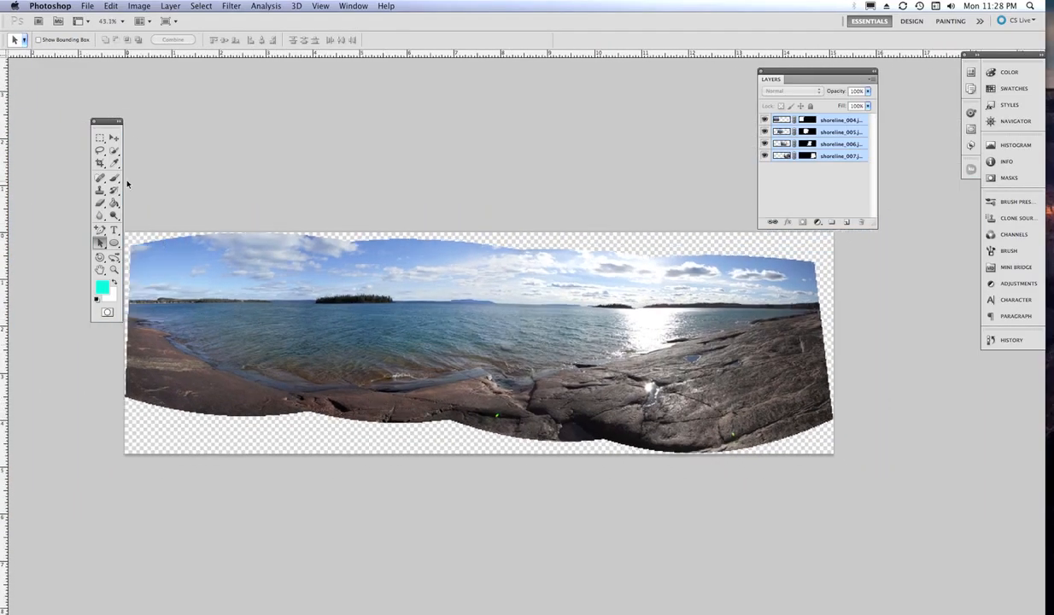
- Try a crop with the Crop tool's preset proportions, cancel it, and clear the tool's width and height values
{"action": "left_click", "coordinate": [99, 162]}
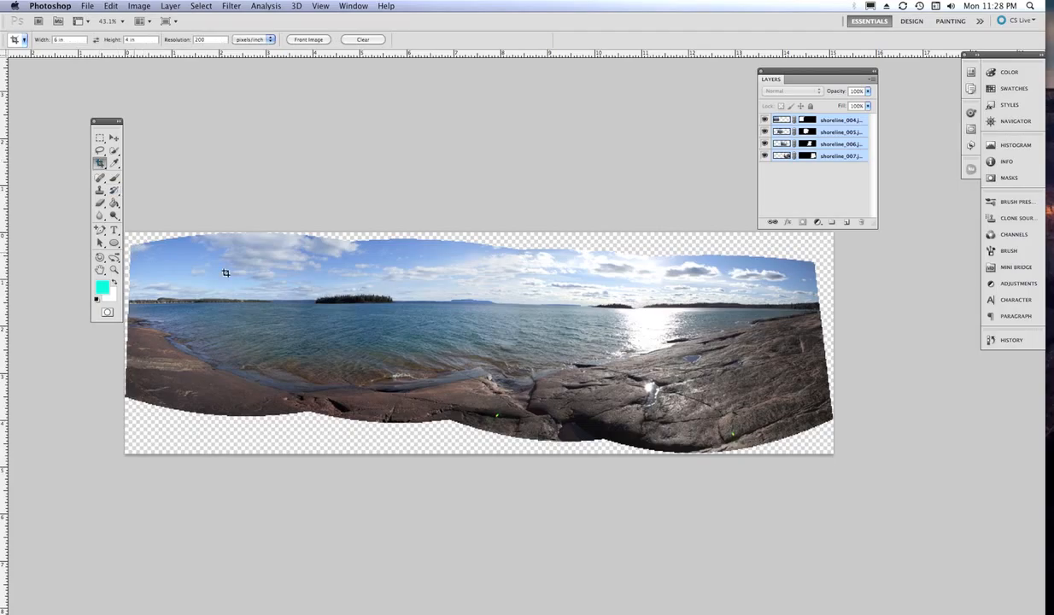
{"action": "left_click_drag", "start_coordinate": [133, 254], "coordinate": [259, 337]}
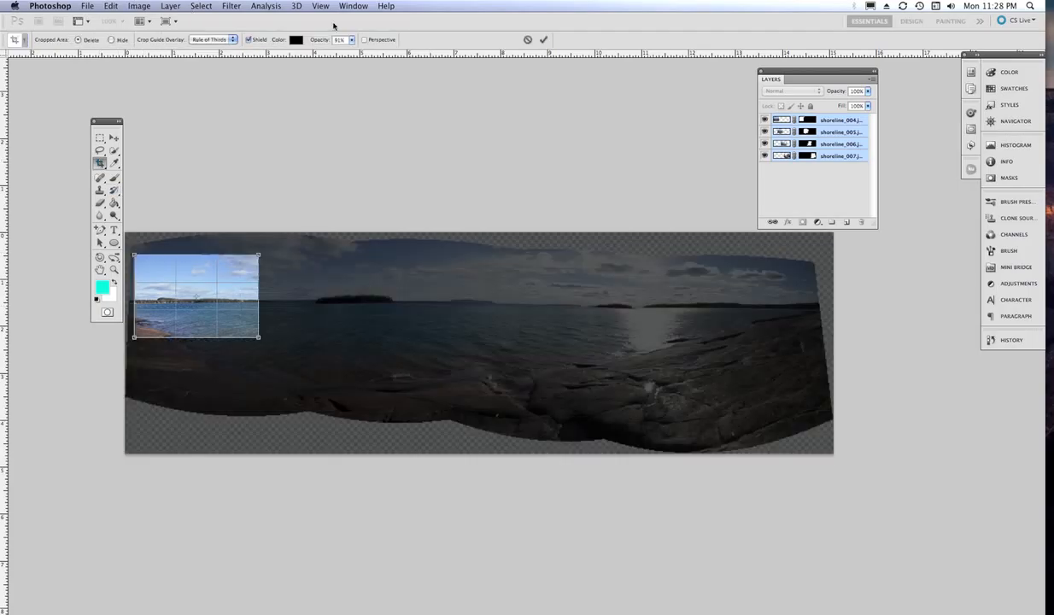
{"action": "left_click", "coordinate": [527, 41]}
{"action": "double_click", "coordinate": [72, 39]}
{"action": "key", "text": "BackSpace"}
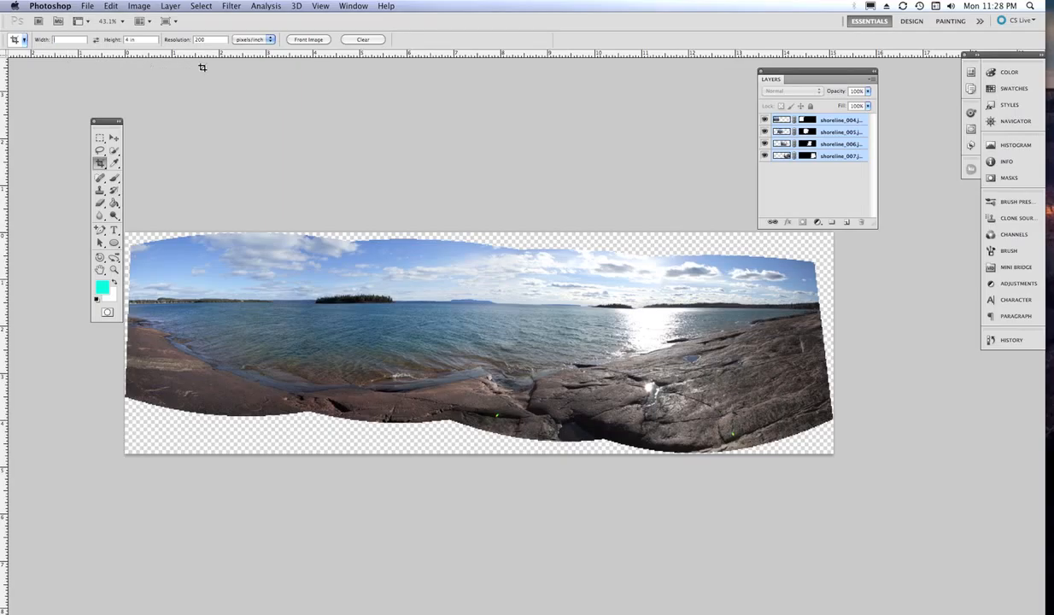
{"action": "double_click", "coordinate": [146, 39]}
{"action": "key", "text": "BackSpace"}
- Crop the panorama freely to trim most of the uneven transparent border, bringing the crop's upper edge slightly down
{"action": "left_click_drag", "start_coordinate": [134, 248], "coordinate": [827, 418]}
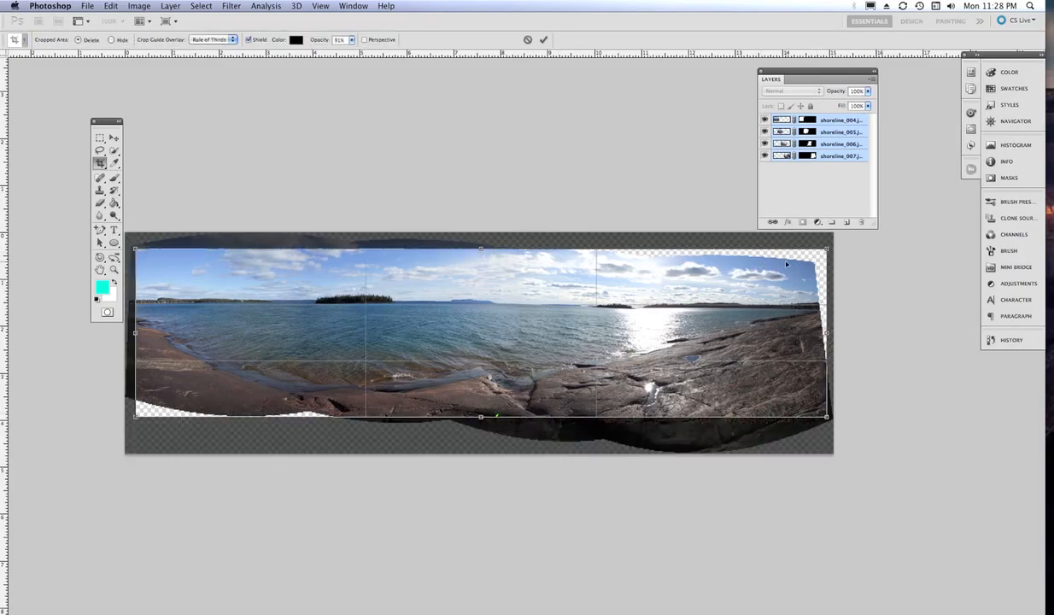
{"action": "left_click_drag", "start_coordinate": [481, 249], "coordinate": [481, 257]}
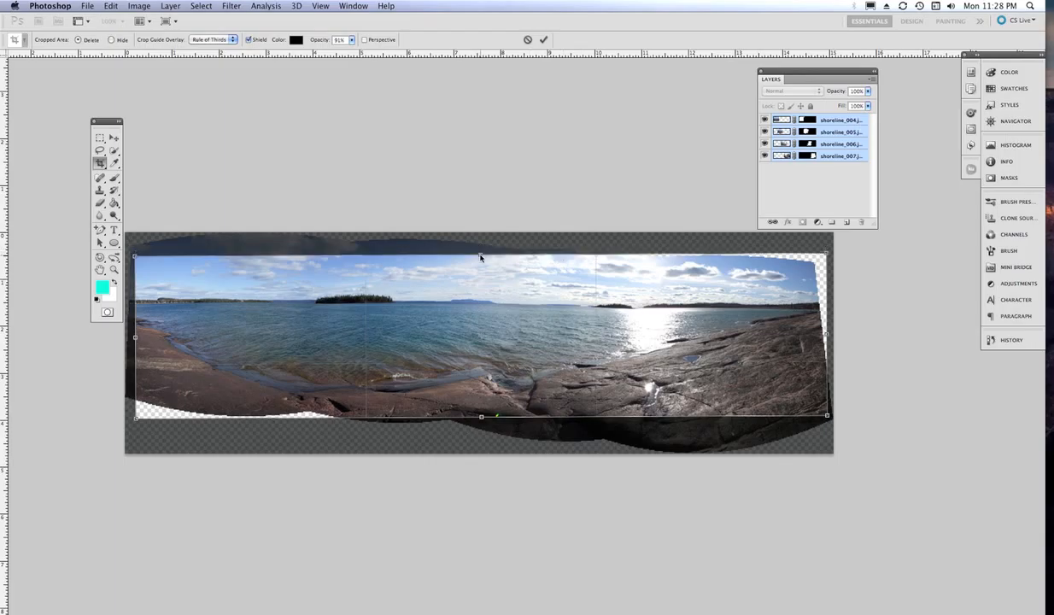
{"action": "key", "text": "Return"}
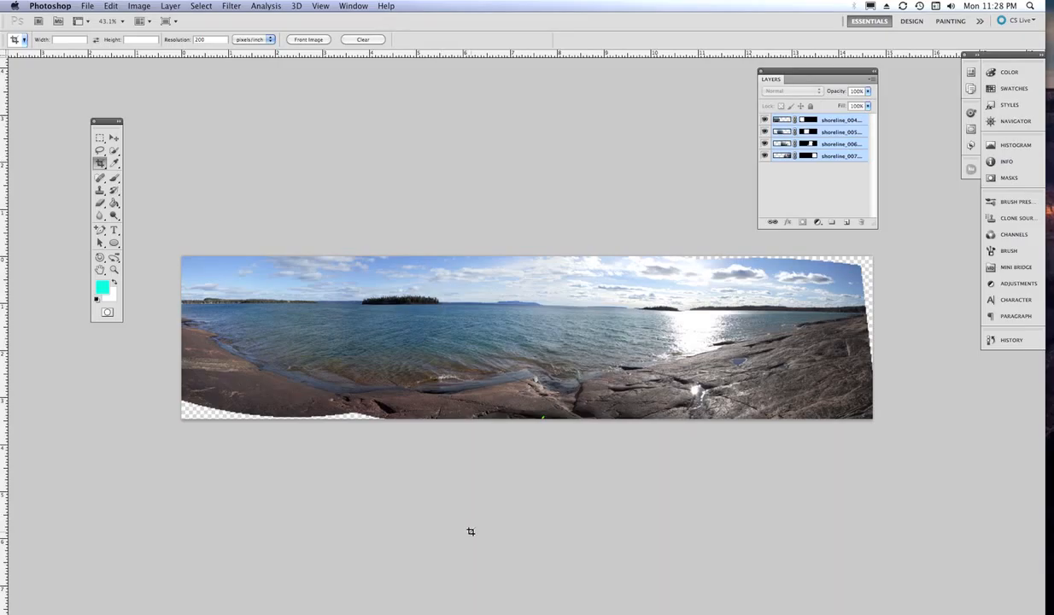
- Return to Bridge, select shoreline_004.jpg through shoreline_007.jpg again, and send them to Photoshop's Image Processor
{"action": "left_click", "coordinate": [441, 611]}
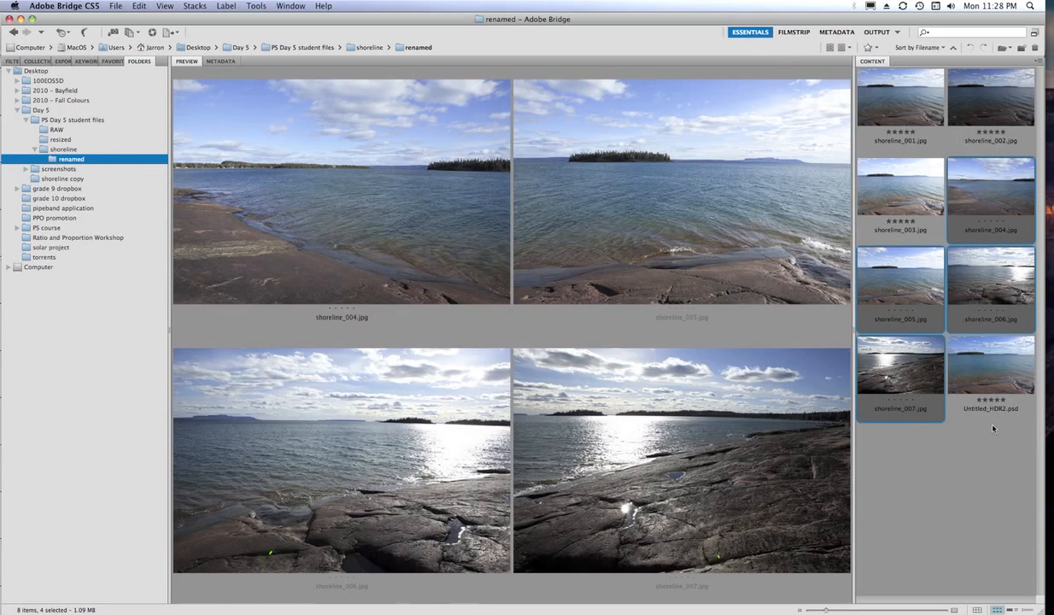
{"action": "left_click", "coordinate": [960, 486]}
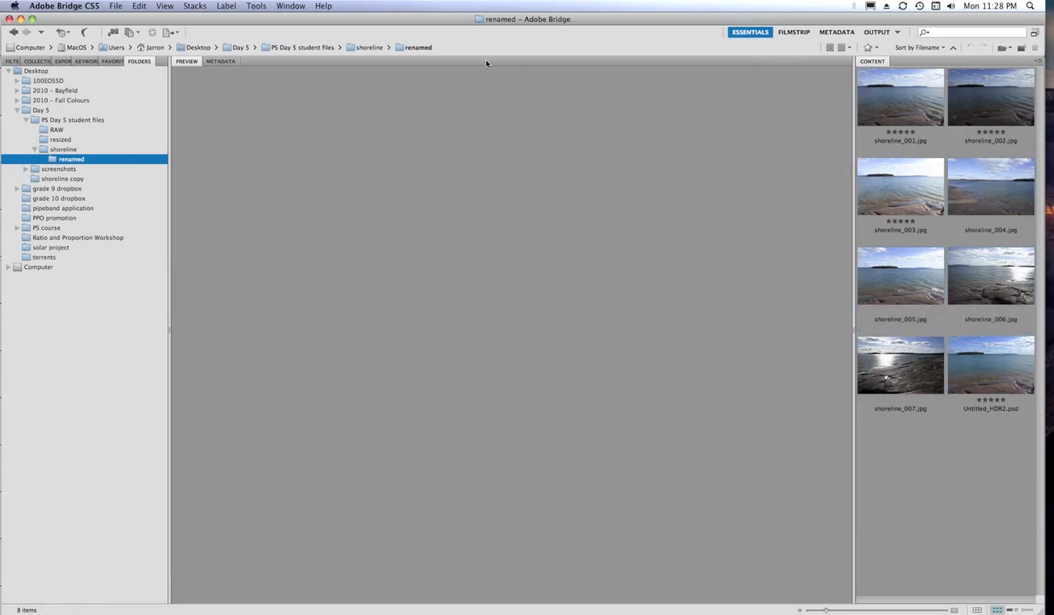
{"action": "left_click", "coordinate": [256, 6]}
{"action": "mouse_move", "coordinate": [272, 134]}
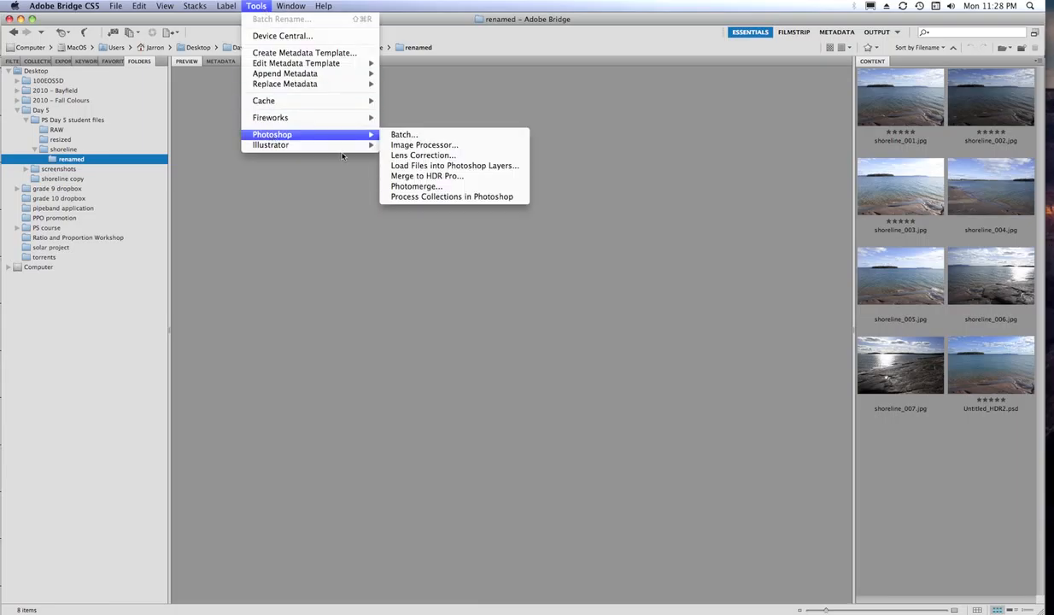
{"action": "left_click", "coordinate": [876, 260]}
{"action": "left_click", "coordinate": [958, 207]}
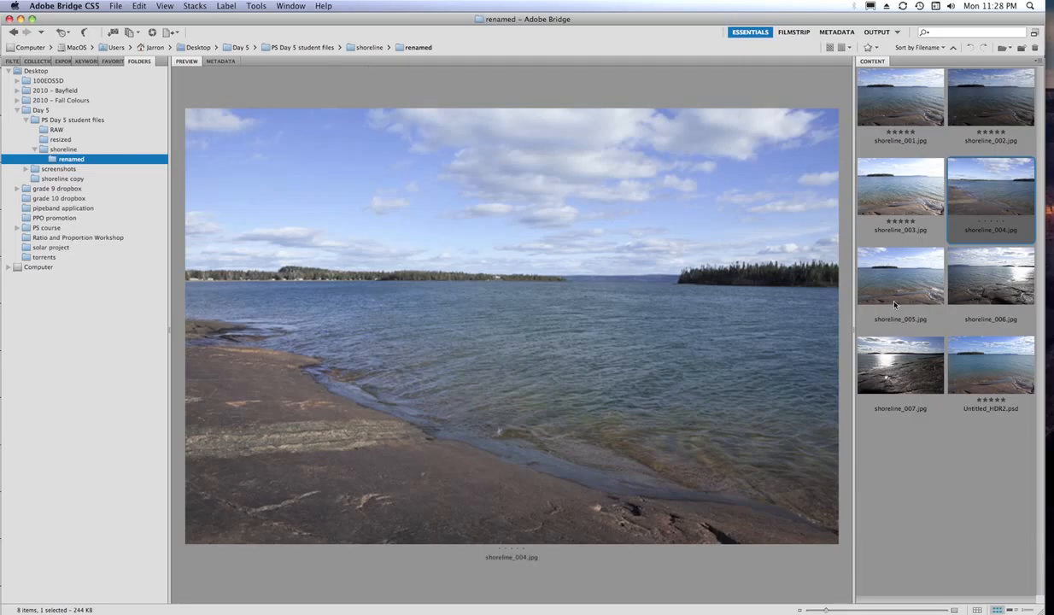
{"action": "left_click", "coordinate": [872, 356], "text": "shift"}
{"action": "left_click", "coordinate": [256, 5]}
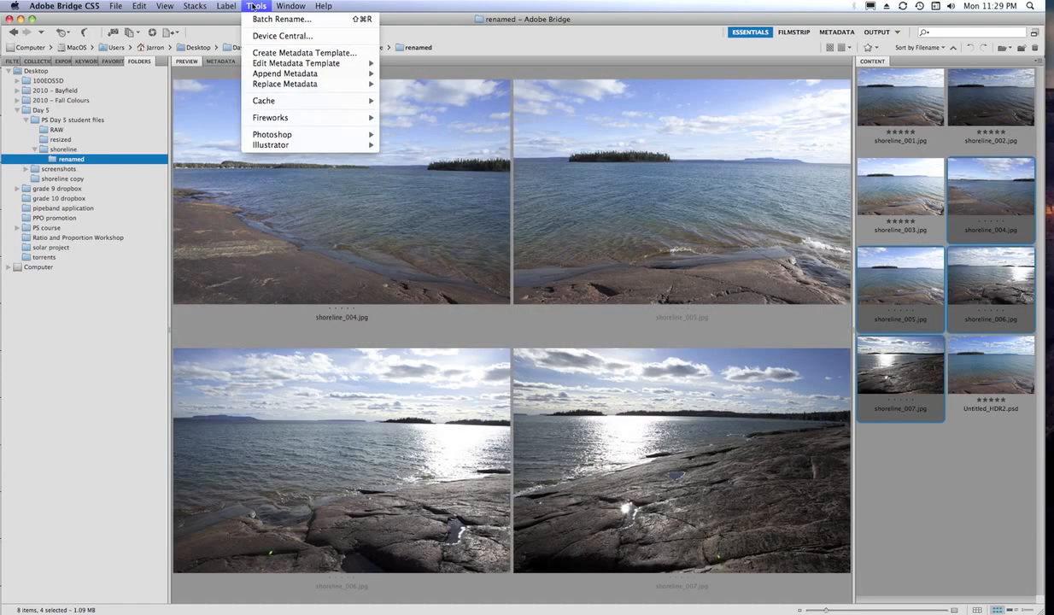
{"action": "mouse_move", "coordinate": [297, 134]}
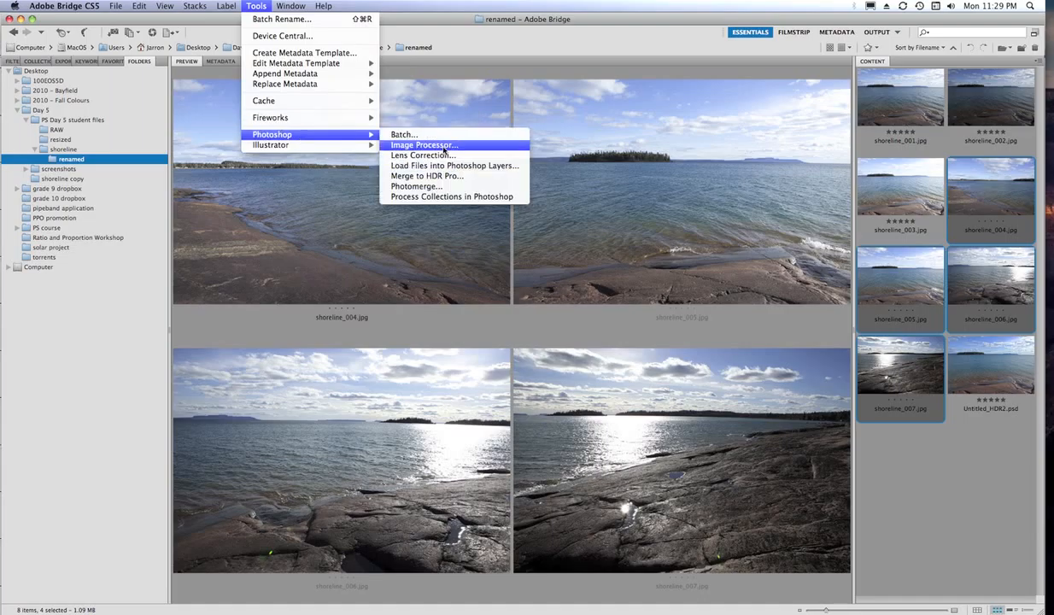
{"action": "left_click", "coordinate": [443, 150]}
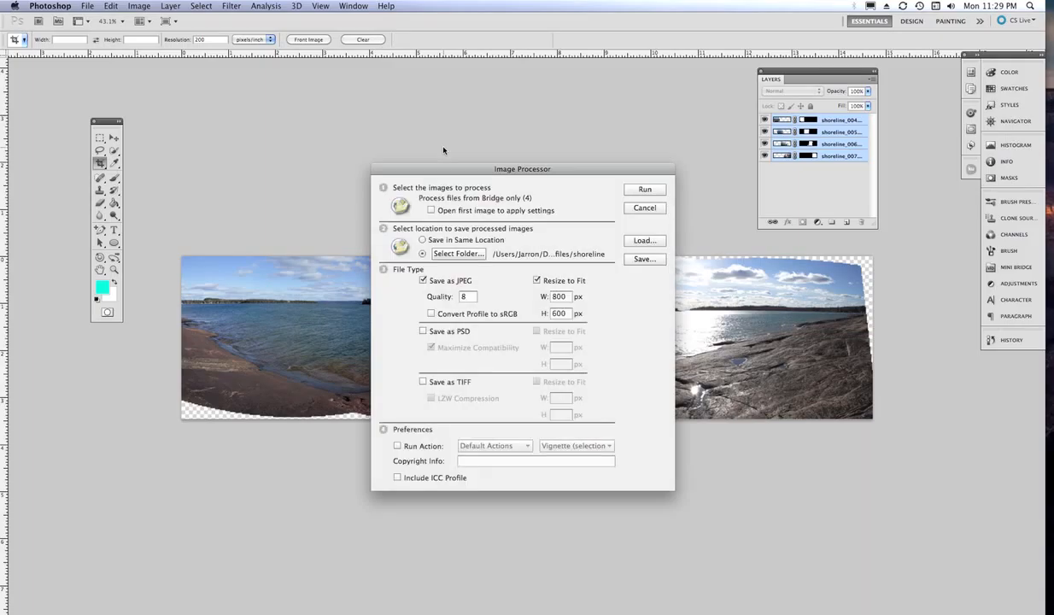
- Set the JPEG output's Resize to Fit dimensions to 400 px wide and 300 px high
{"action": "left_click_drag", "start_coordinate": [501, 171], "coordinate": [419, 121]}
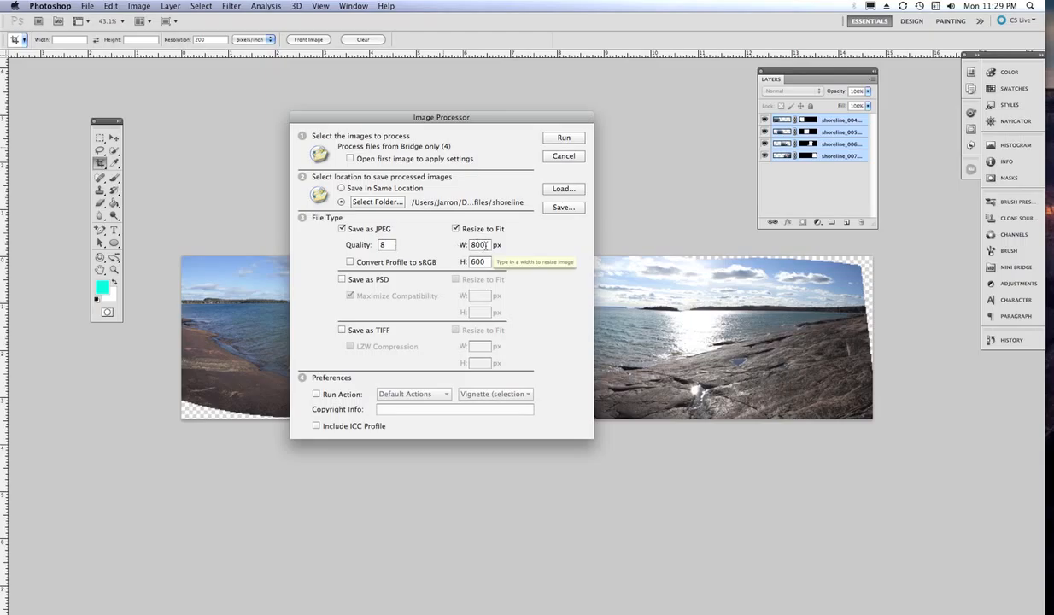
{"action": "left_click_drag", "start_coordinate": [487, 245], "coordinate": [455, 243]}
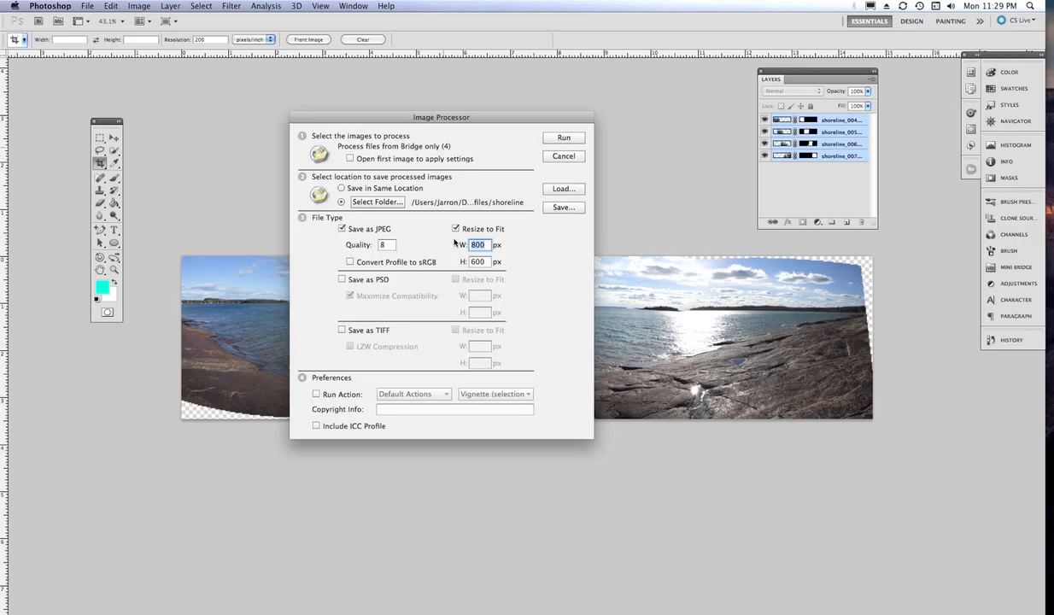
{"action": "type", "text": "40"}
{"action": "left_click_drag", "start_coordinate": [490, 262], "coordinate": [450, 264]}
{"action": "type", "text": "30"}
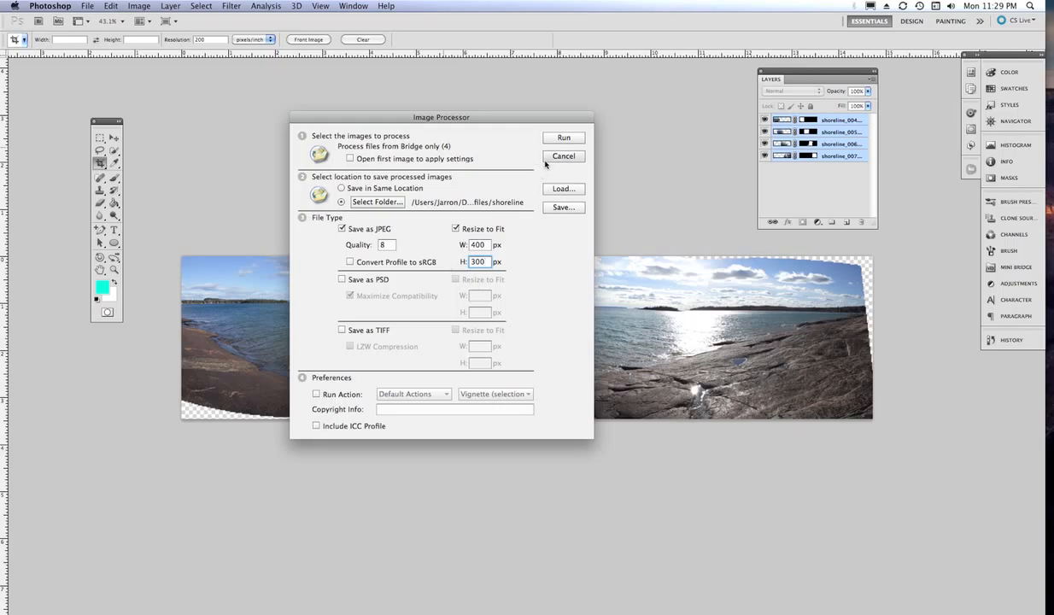
- Create a new folder named "4x6 resize" inside the shoreline folder and choose it as the destination for the processed images
{"action": "left_click", "coordinate": [377, 202]}
{"action": "left_click", "coordinate": [418, 272]}
{"action": "left_click", "coordinate": [420, 345]}
{"action": "left_click", "coordinate": [360, 589]}
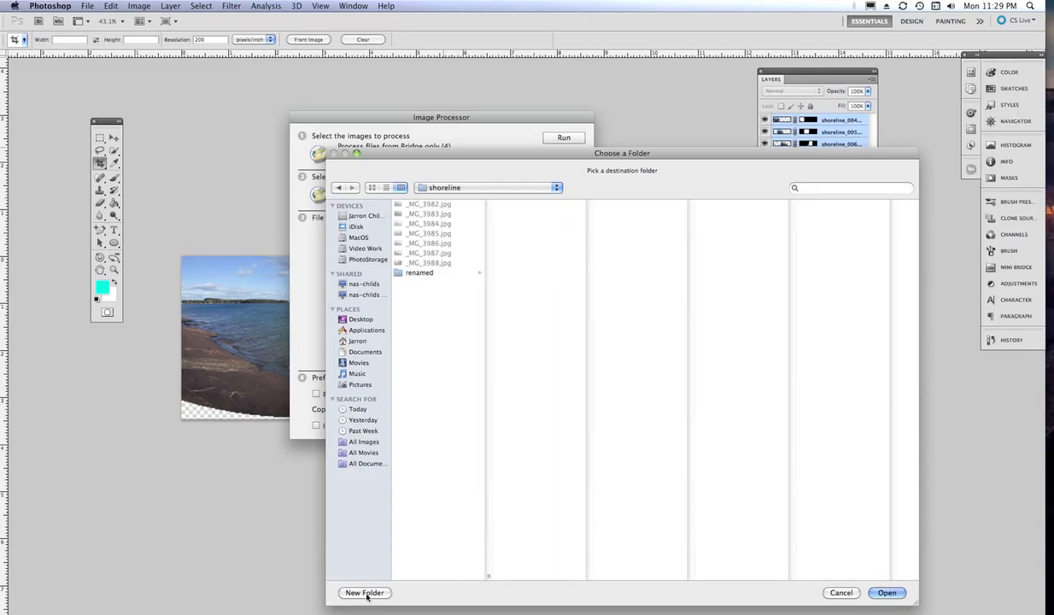
{"action": "type", "text": "4x6 resize"}
{"action": "key", "text": "Return"}
{"action": "left_click", "coordinate": [887, 591]}
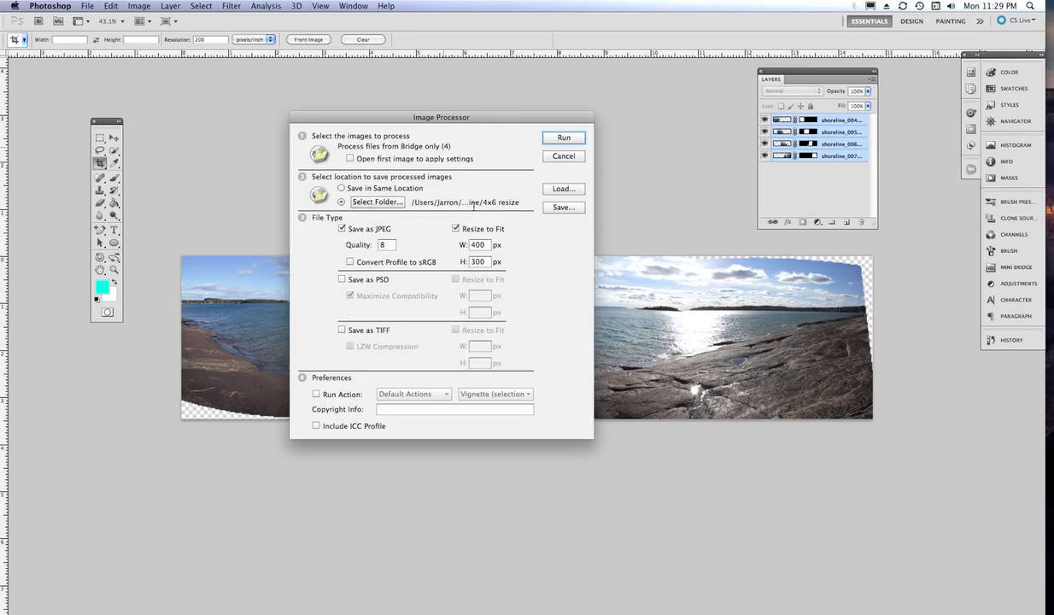
- Run the Image Processor on the selected images, then close the panorama without saving and return to Bridge
{"action": "left_click", "coordinate": [560, 138]}
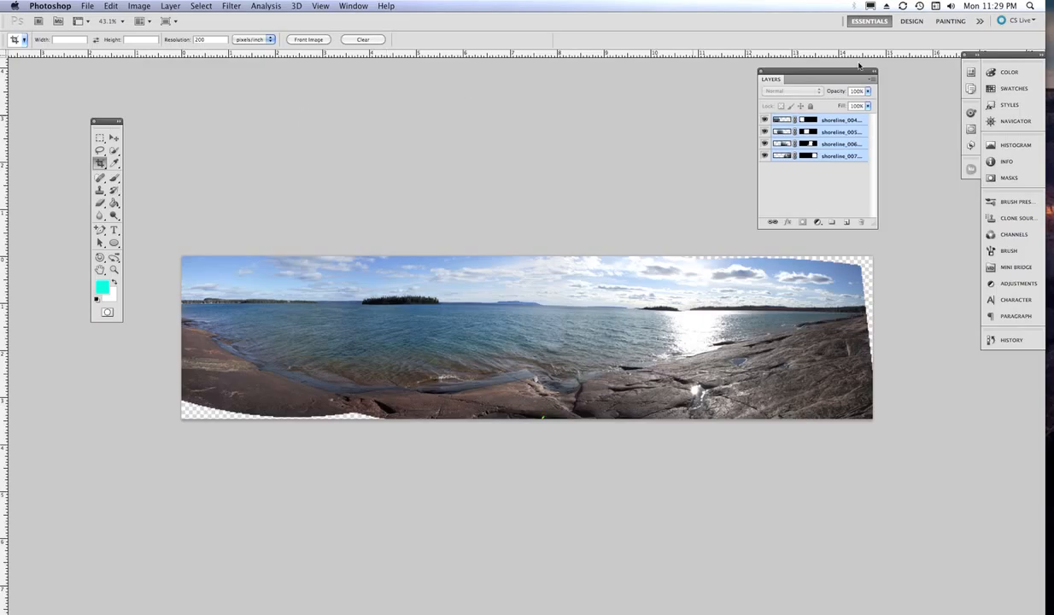
{"action": "left_click", "coordinate": [87, 6]}
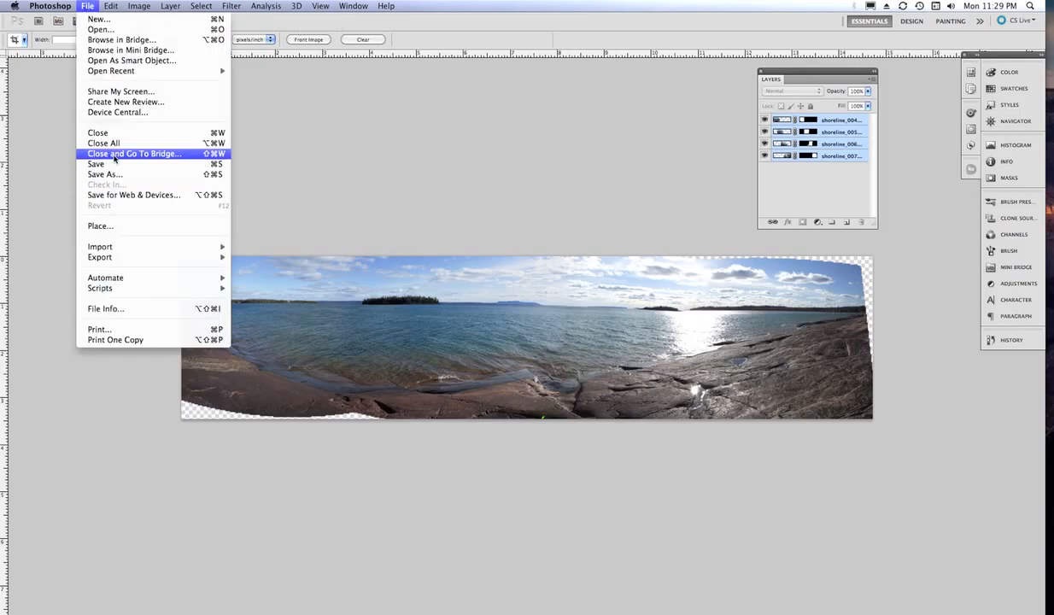
{"action": "left_click", "coordinate": [113, 137]}
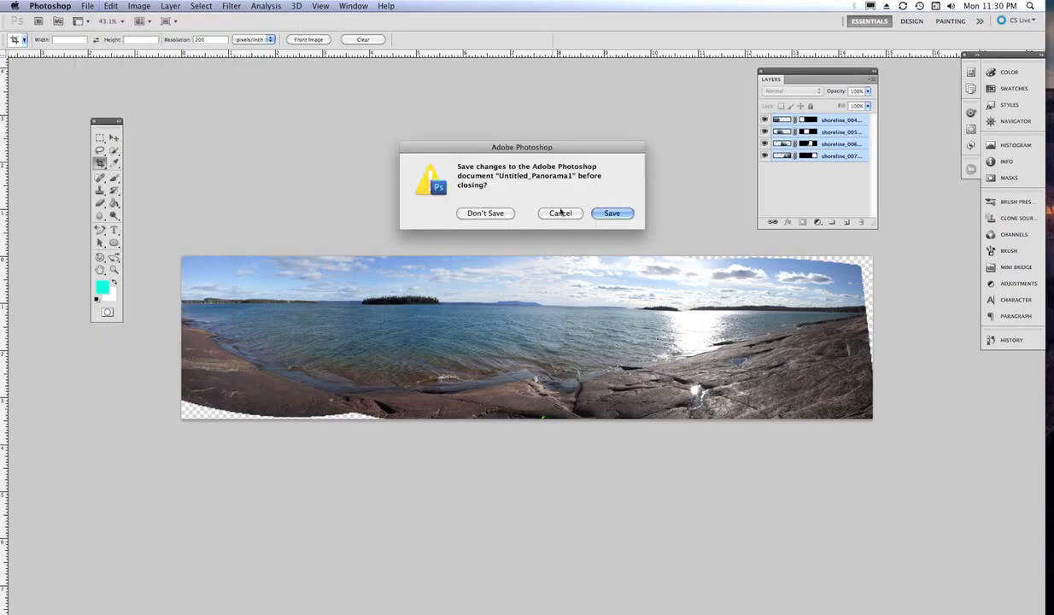
{"action": "left_click", "coordinate": [472, 210]}
{"action": "left_click", "coordinate": [948, 491]}
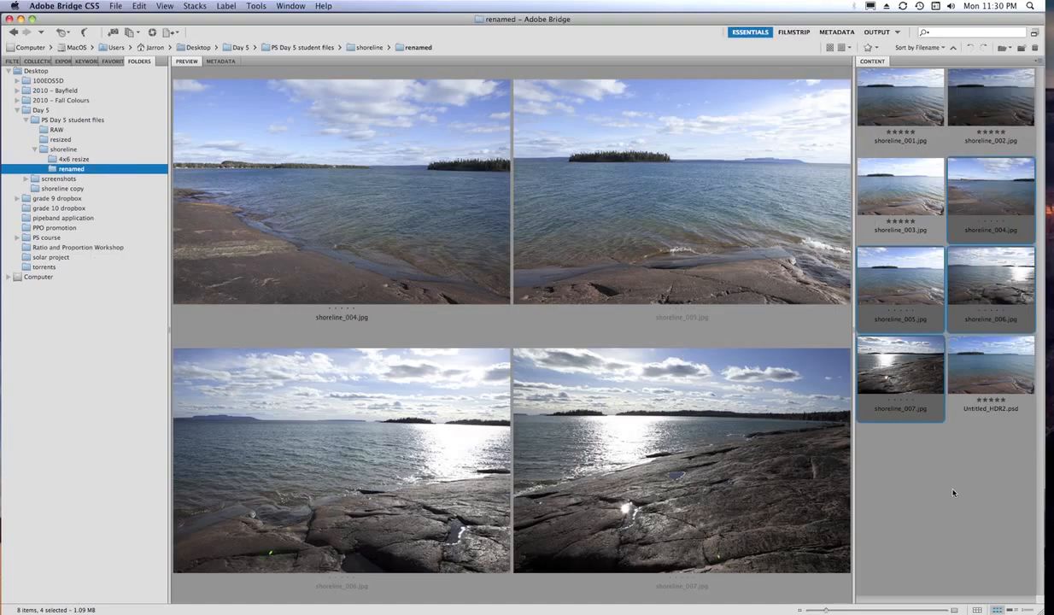
- Open the JPEG subfolder inside 4x6 resize and preview the processed shoreline_004.jpg
{"action": "left_click", "coordinate": [73, 160]}
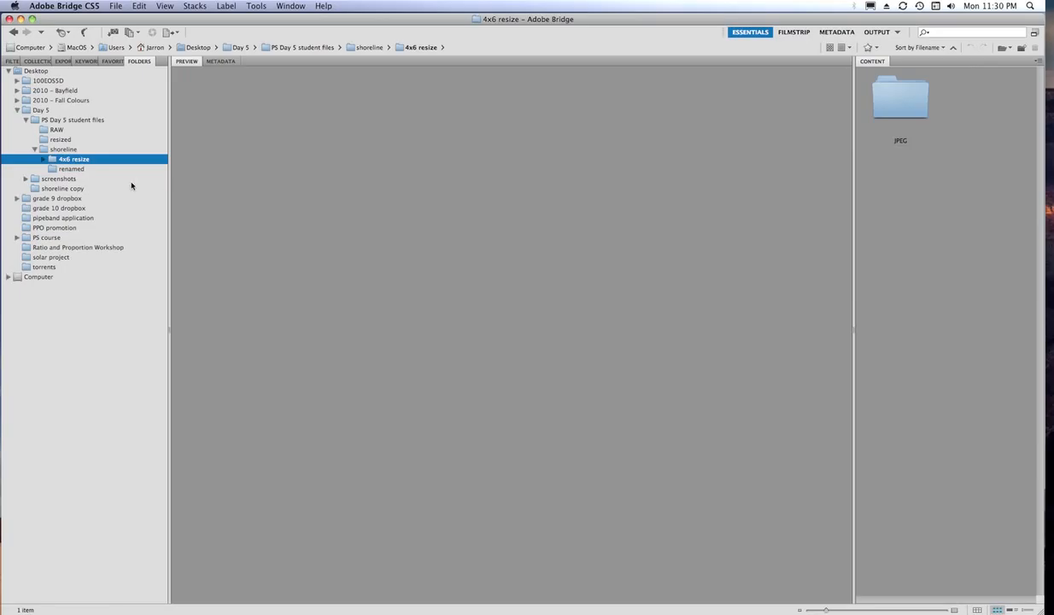
{"action": "left_click", "coordinate": [44, 158]}
{"action": "left_click", "coordinate": [73, 169]}
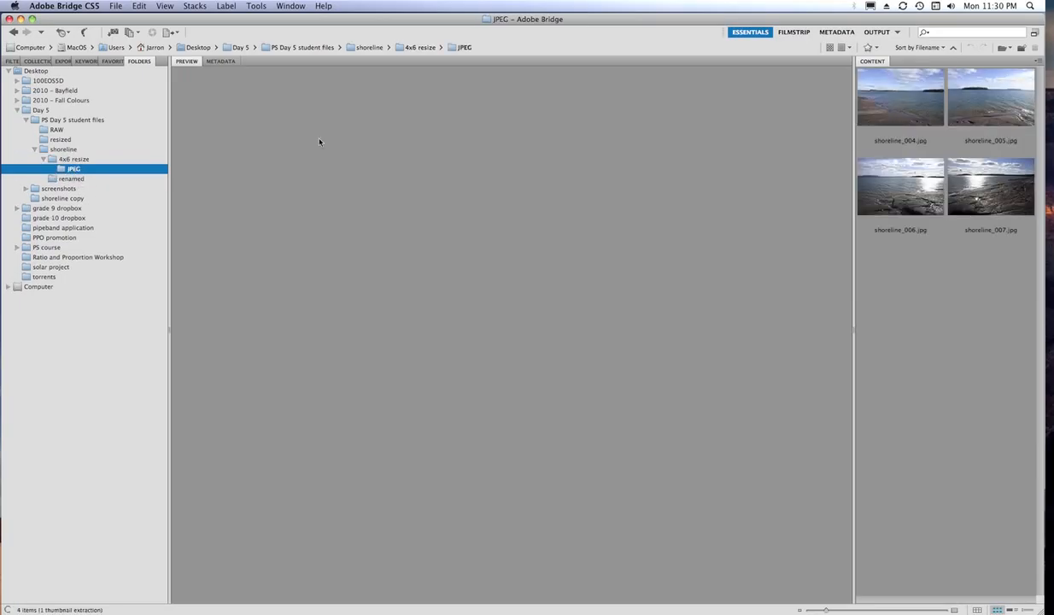
{"action": "left_click", "coordinate": [874, 104]}
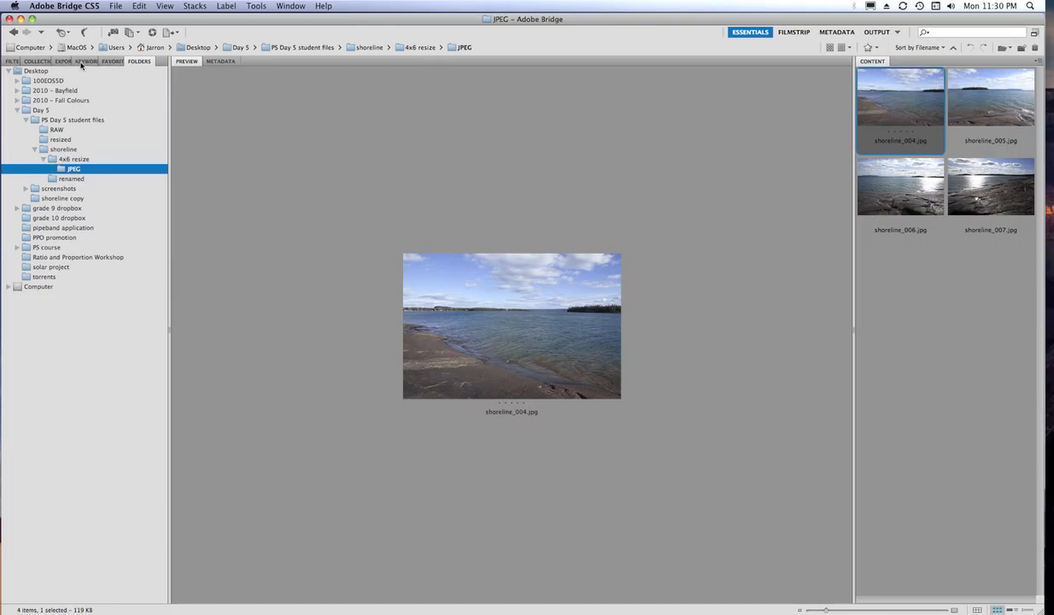
- Dock the Metadata panel alongside Folders and check the pixel dimensions of shoreline_004.jpg
{"action": "left_click_drag", "start_coordinate": [219, 62], "coordinate": [90, 82]}
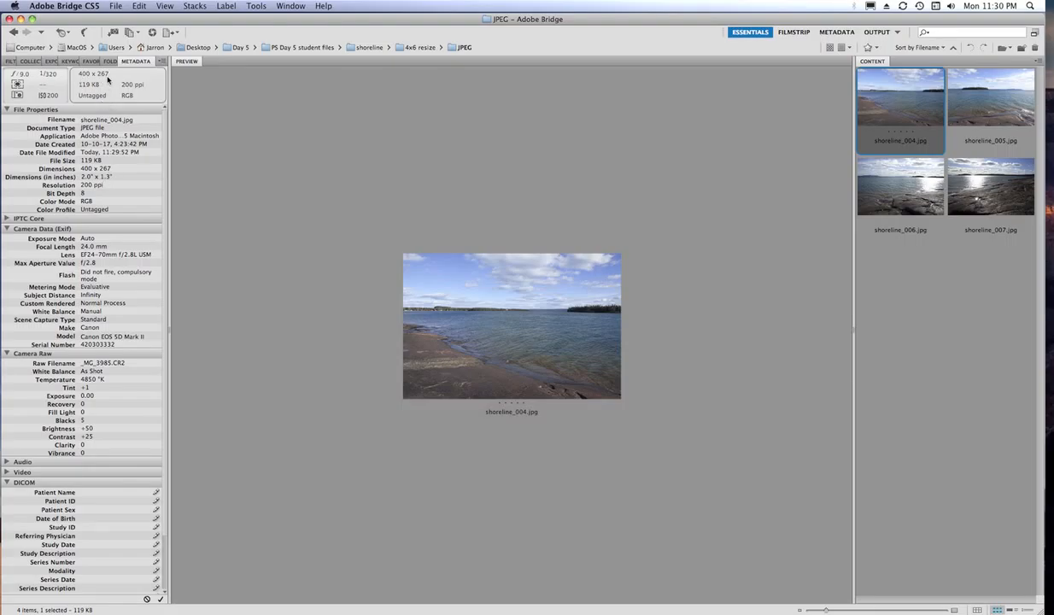
{"action": "left_click", "coordinate": [507, 318]}
{"action": "left_click", "coordinate": [495, 306]}
- Go back to the shoreline folder, select _MG_3982.jpg through _MG_3988.jpg, and send them to Photoshop's Batch command
{"action": "left_click", "coordinate": [105, 61]}
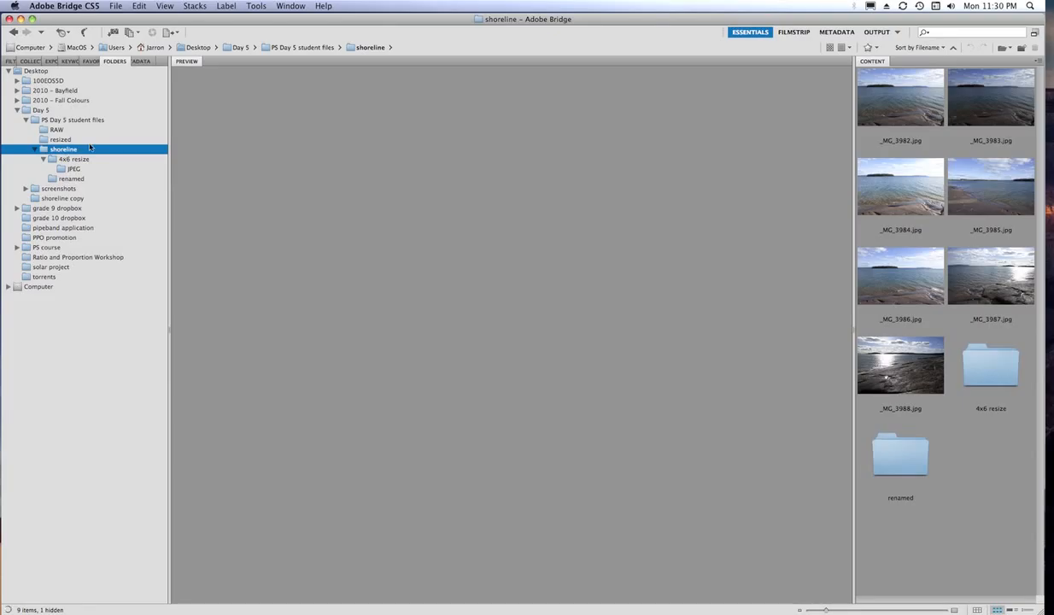
{"action": "left_click", "coordinate": [884, 120]}
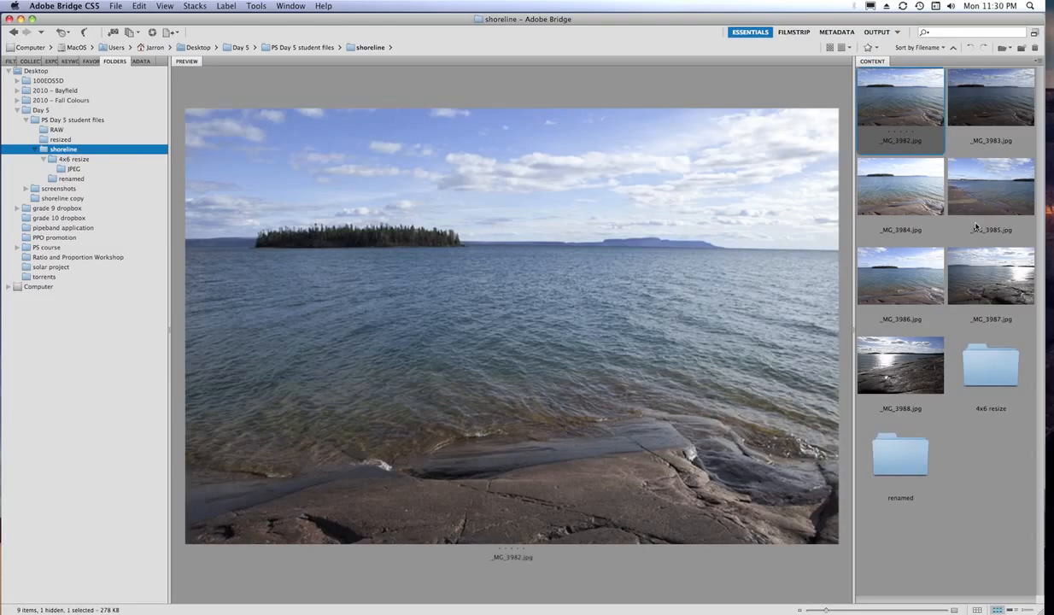
{"action": "left_click", "coordinate": [901, 358], "text": "shift"}
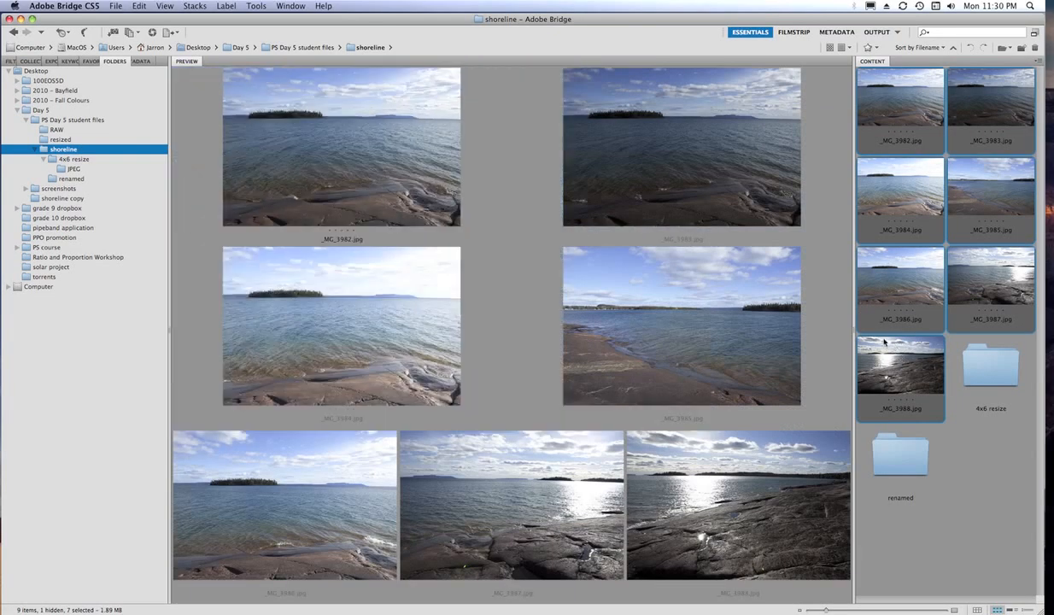
{"action": "left_click", "coordinate": [227, 5]}
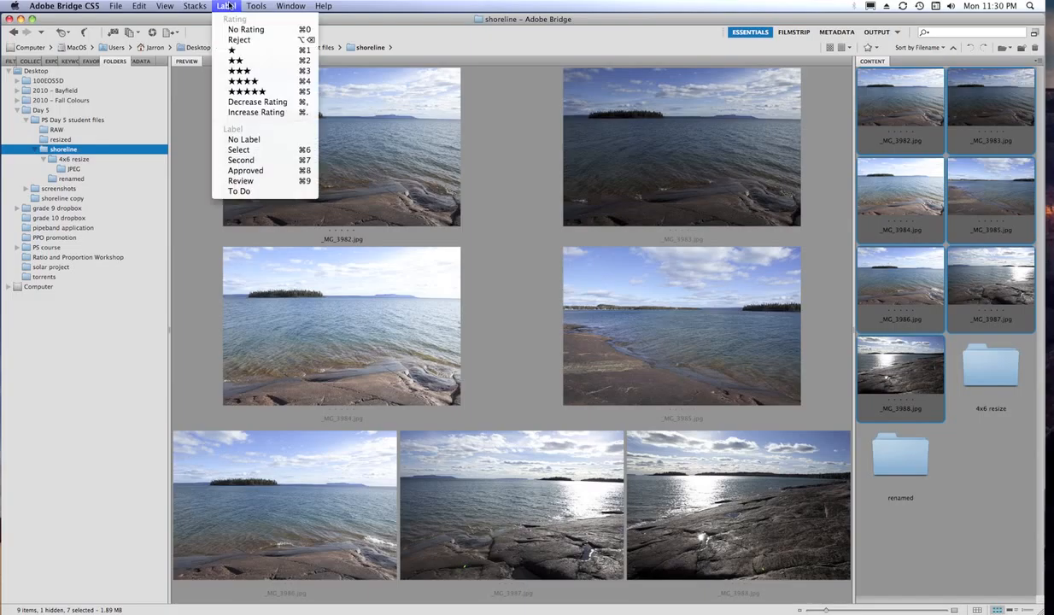
{"action": "mouse_move", "coordinate": [314, 135]}
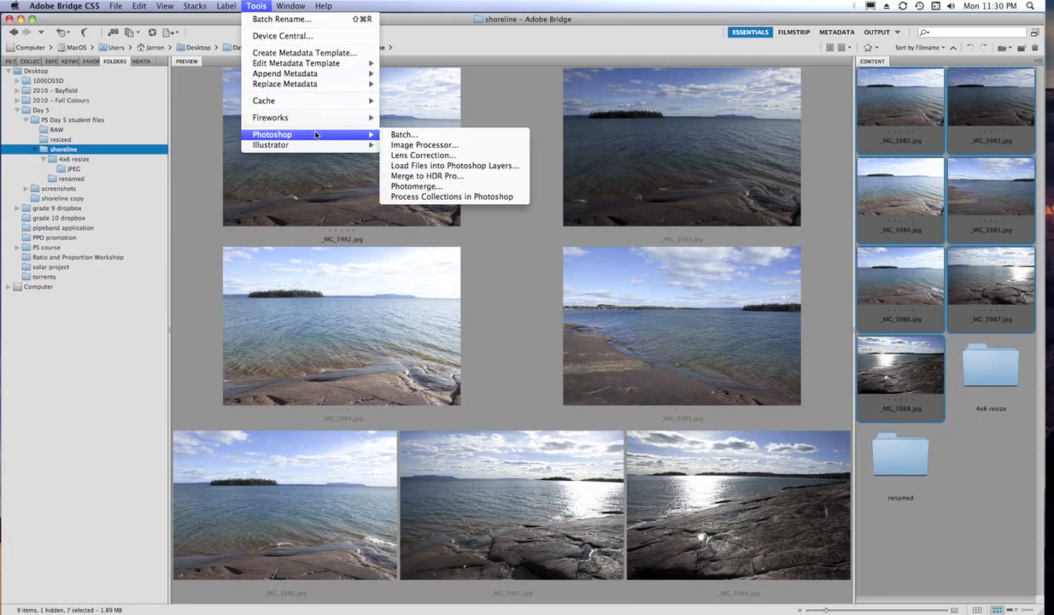
{"action": "left_click", "coordinate": [389, 132]}
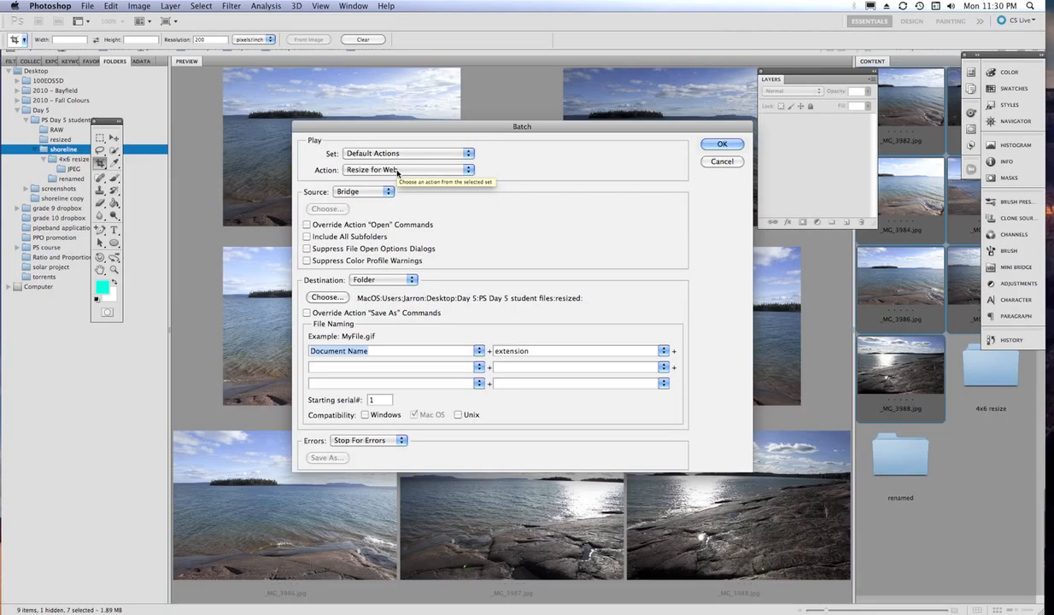
- Run the batch with the Resize for Web action, using the resized folder in PS Day 5 student files as destination
{"action": "left_click", "coordinate": [397, 171]}
{"action": "left_click", "coordinate": [397, 171]}
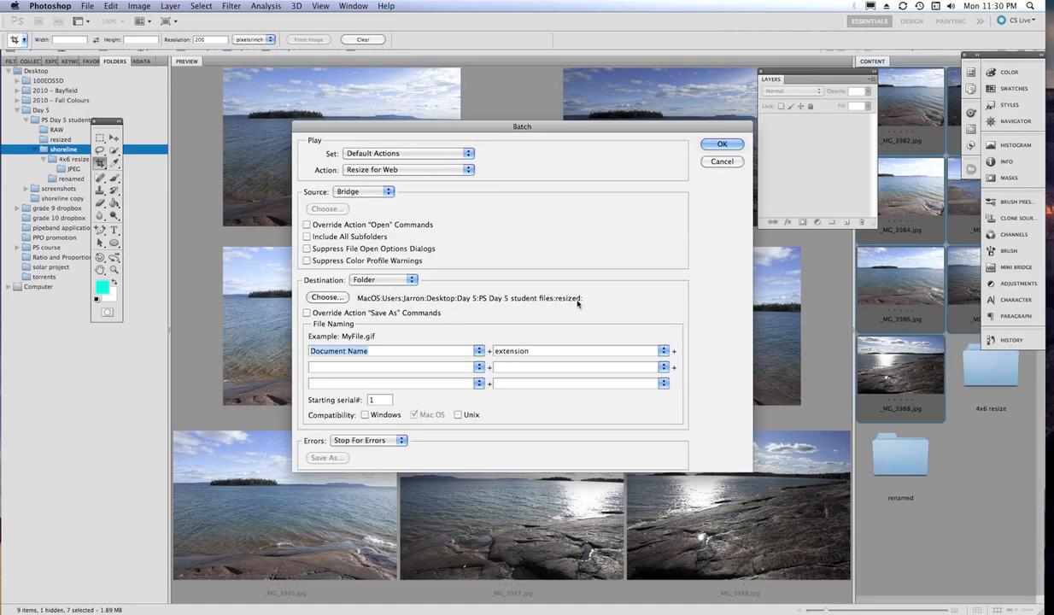
{"action": "left_click", "coordinate": [328, 297]}
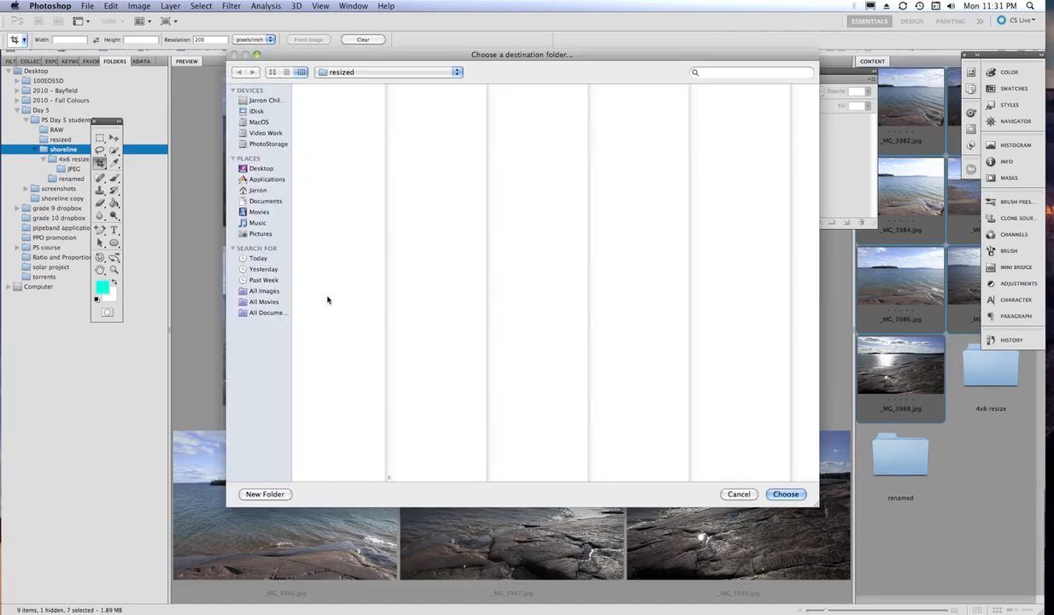
{"action": "left_click", "coordinate": [255, 169]}
{"action": "left_click", "coordinate": [324, 138]}
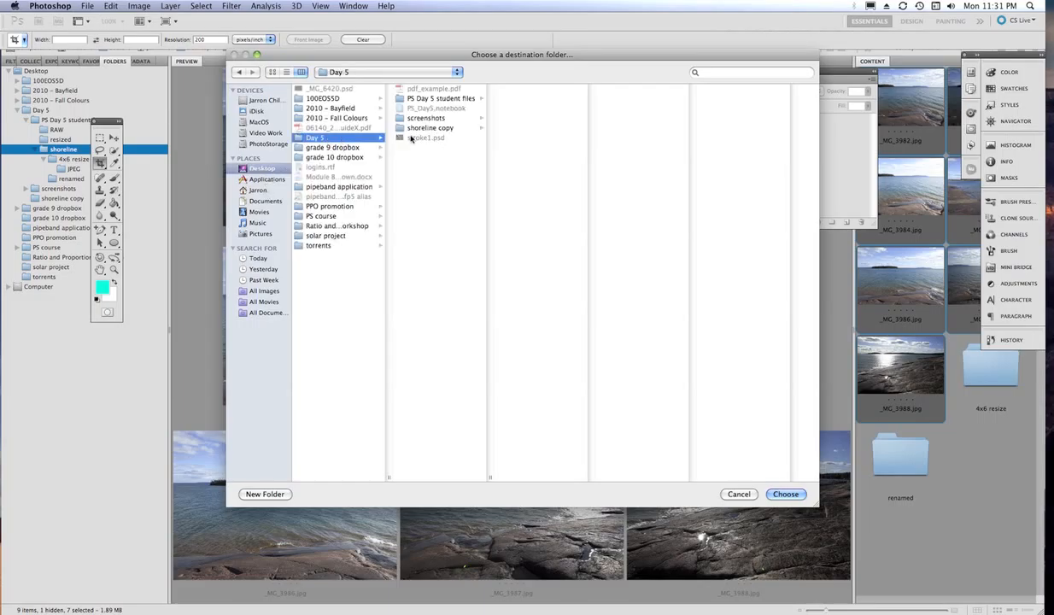
{"action": "left_click", "coordinate": [444, 99]}
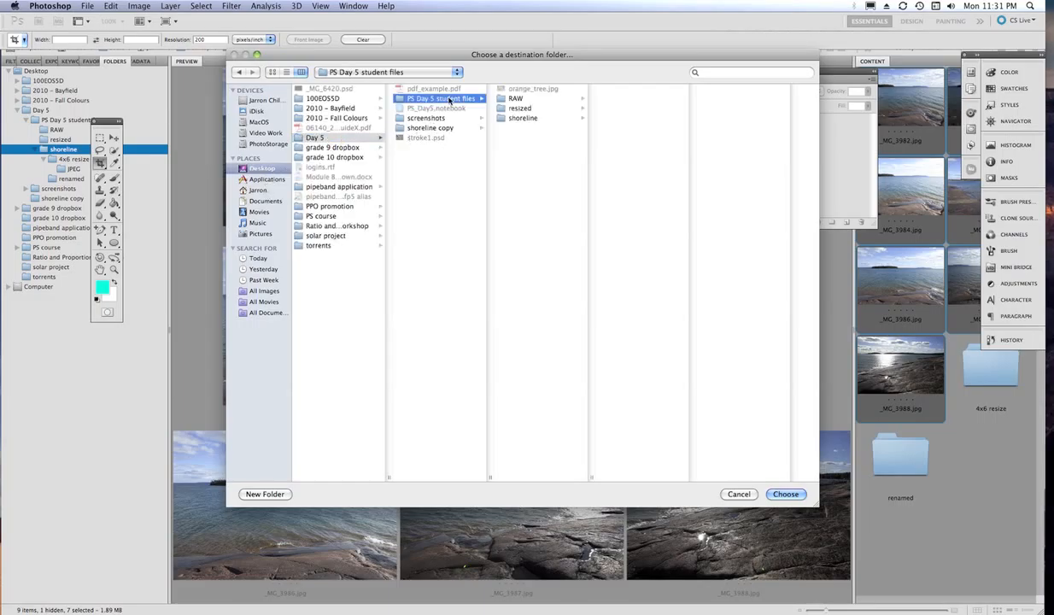
{"action": "left_click", "coordinate": [517, 108]}
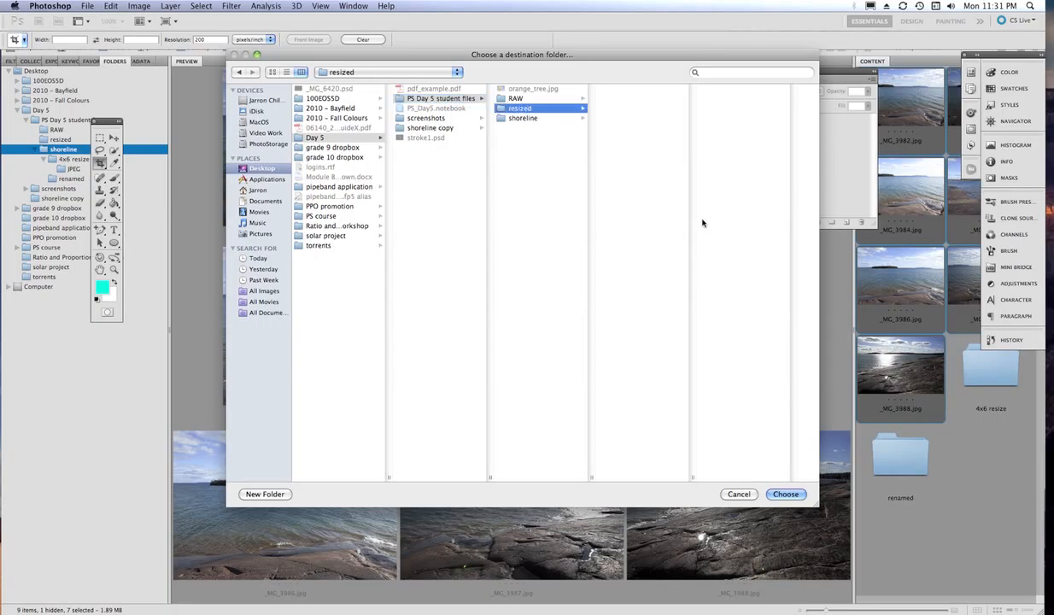
{"action": "left_click", "coordinate": [786, 493]}
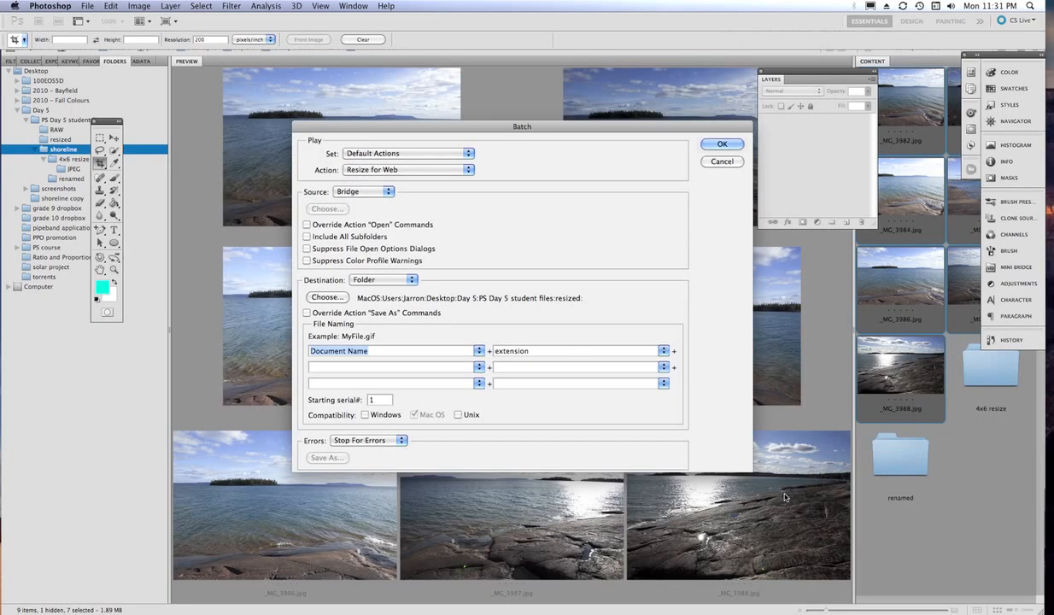
{"action": "left_click", "coordinate": [721, 143]}
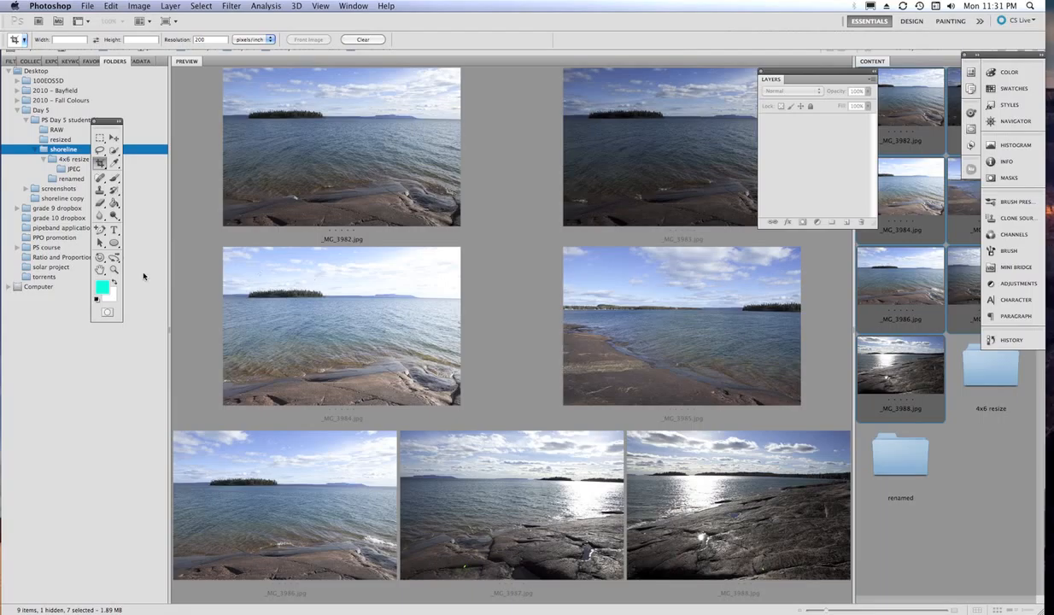
- Return to Bridge, open the resized folder, and check the dimensions of _MG_3982.jpg in its metadata
{"action": "left_click", "coordinate": [196, 244]}
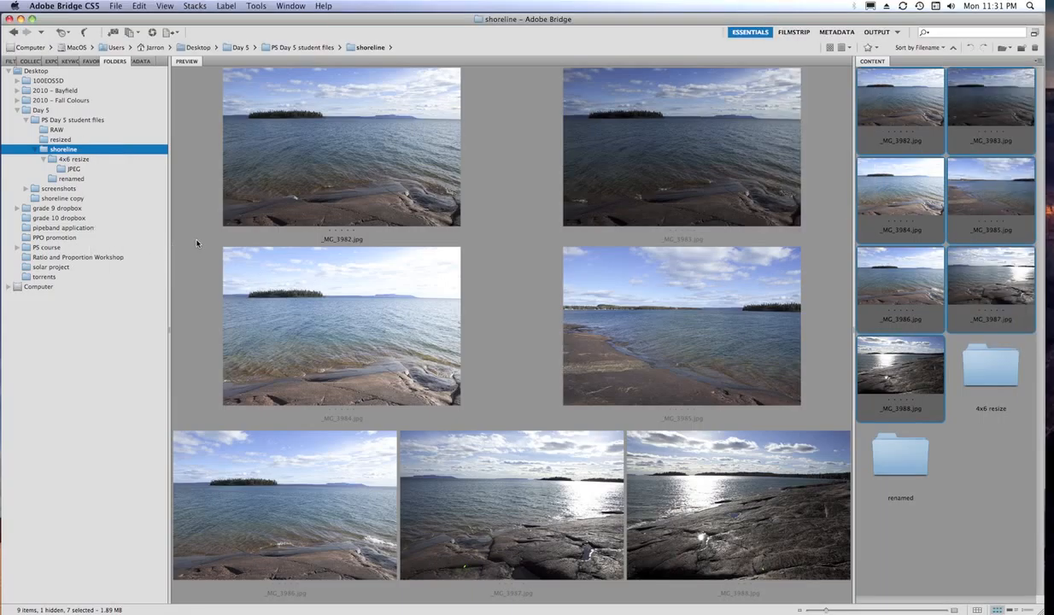
{"action": "left_click", "coordinate": [41, 151]}
{"action": "left_click", "coordinate": [57, 139]}
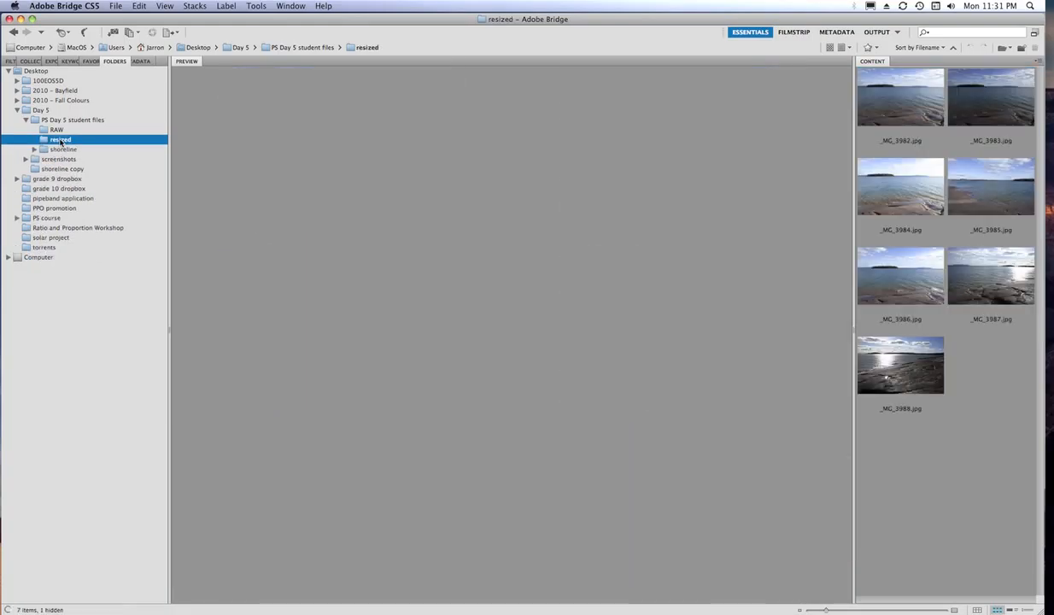
{"action": "left_click", "coordinate": [872, 108]}
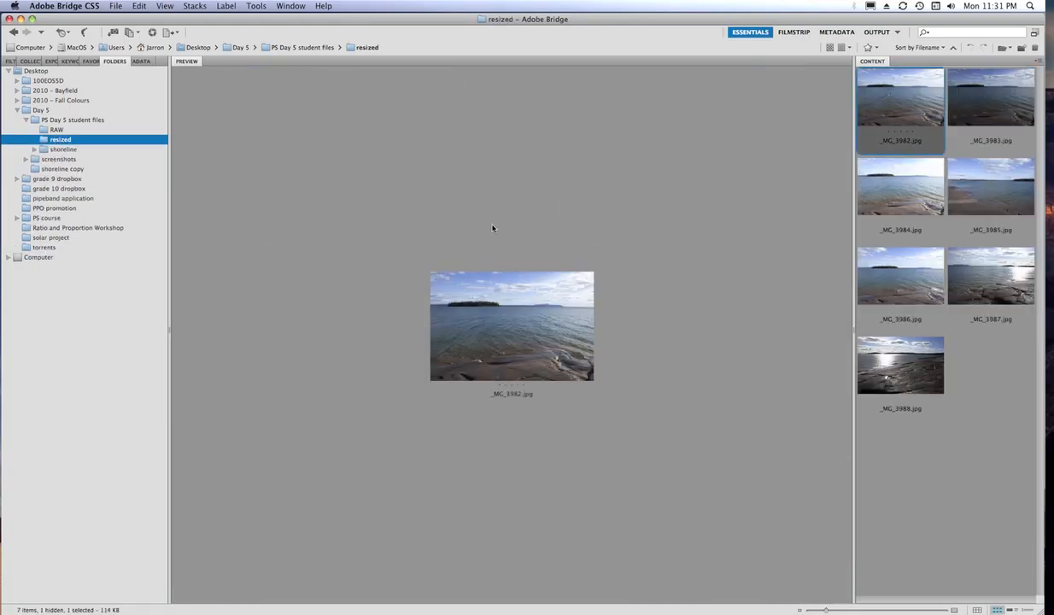
{"action": "left_click", "coordinate": [143, 62]}
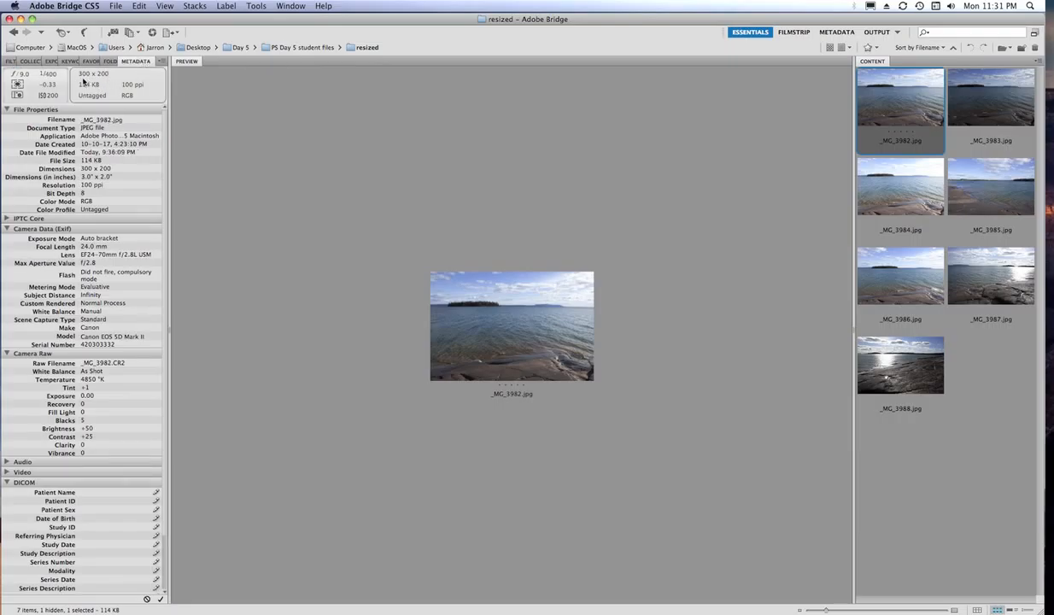
{"action": "left_click", "coordinate": [256, 6]}
{"action": "mouse_move", "coordinate": [304, 136]}
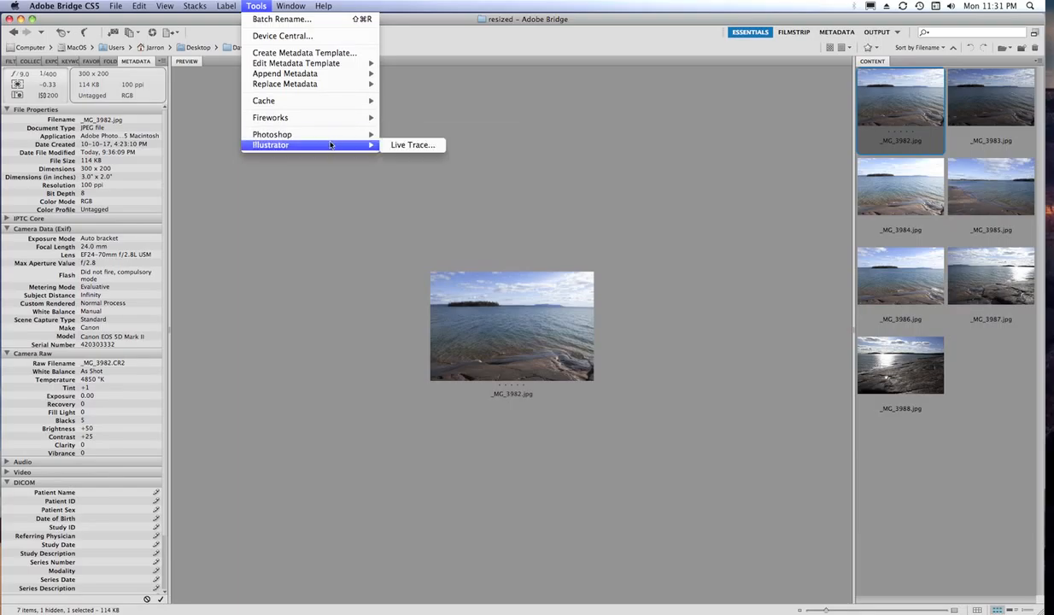
{"action": "mouse_move", "coordinate": [335, 125]}
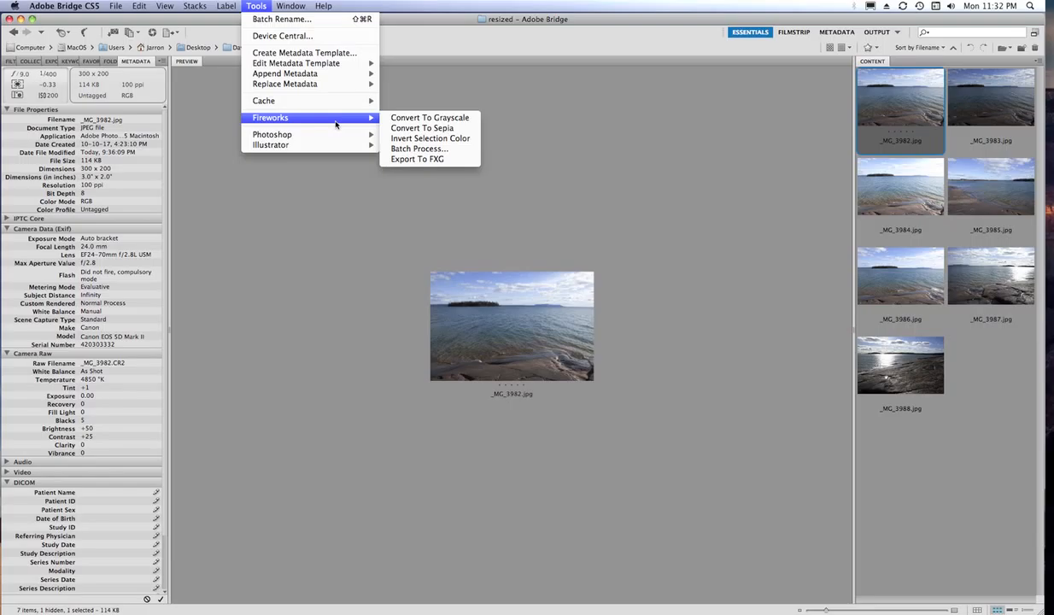
{"action": "left_click", "coordinate": [319, 291]}
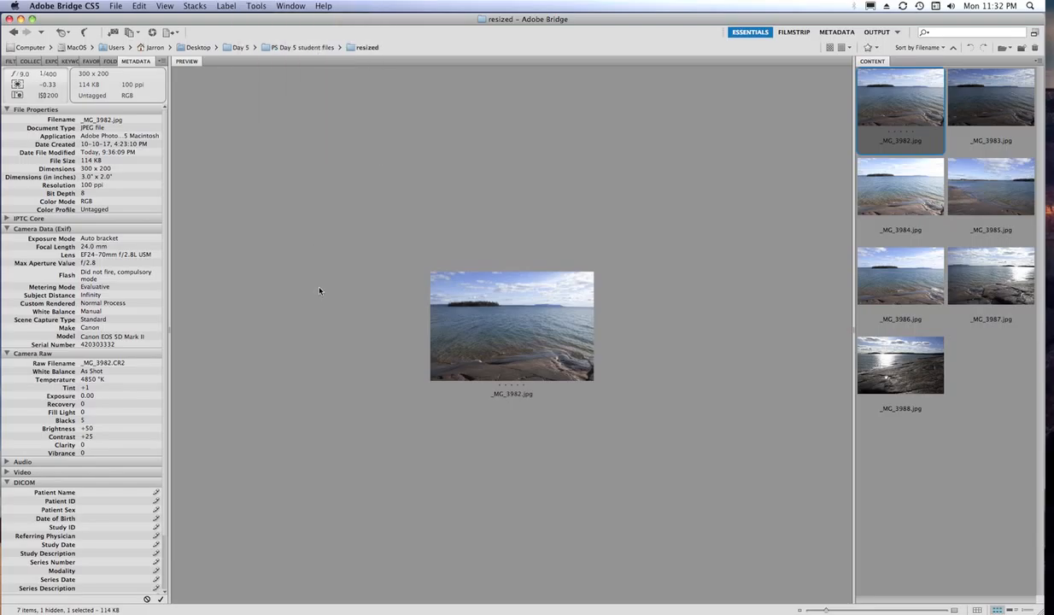